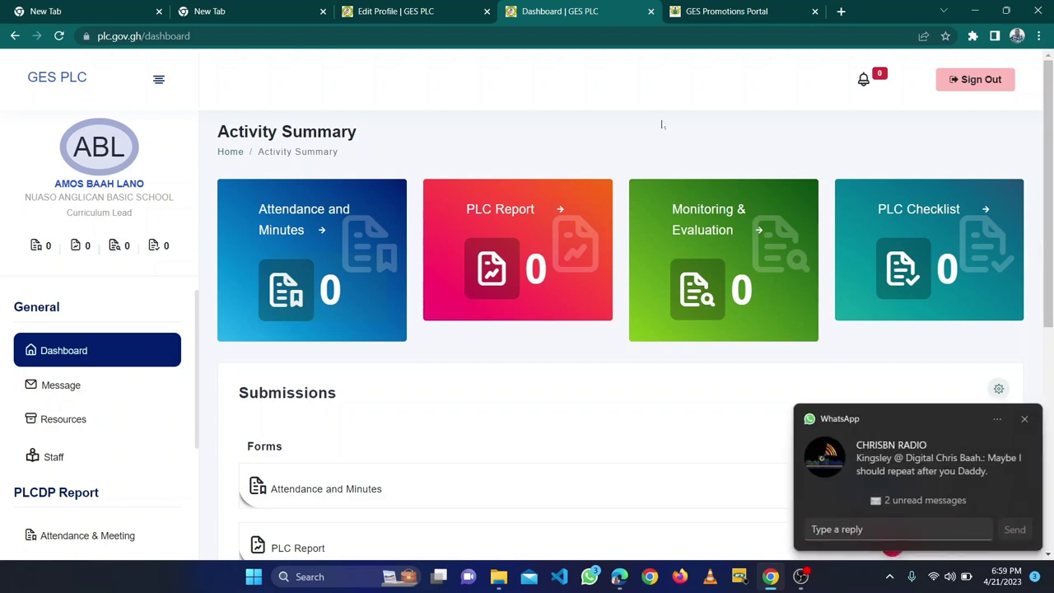
# Dismiss the chat notification and check the all-zero Activity Summary and Submissions counts
pyautogui.click(1024, 419)
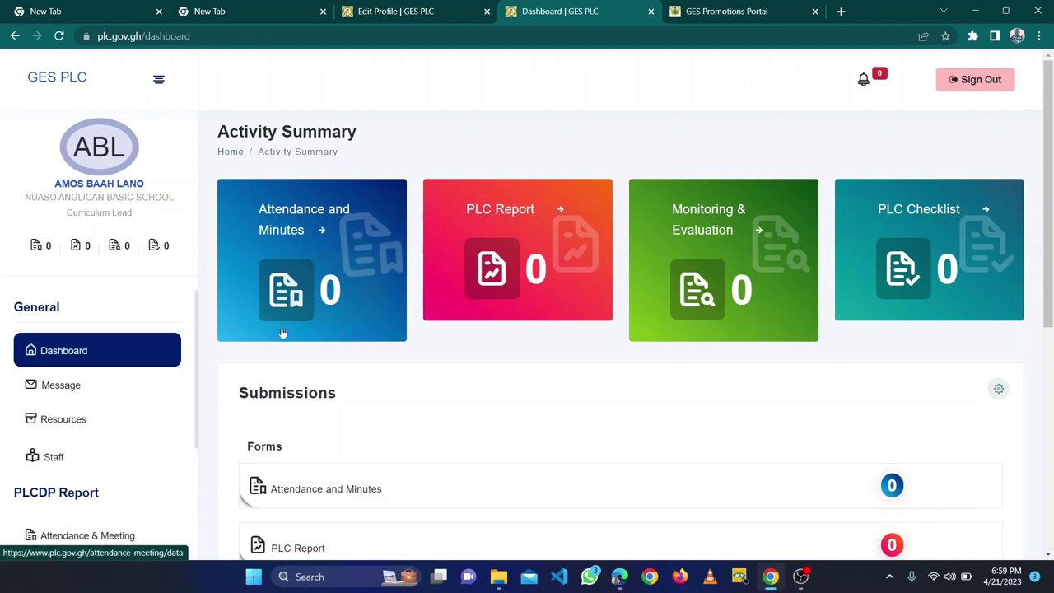
pyautogui.scroll(-1, 421, 160)
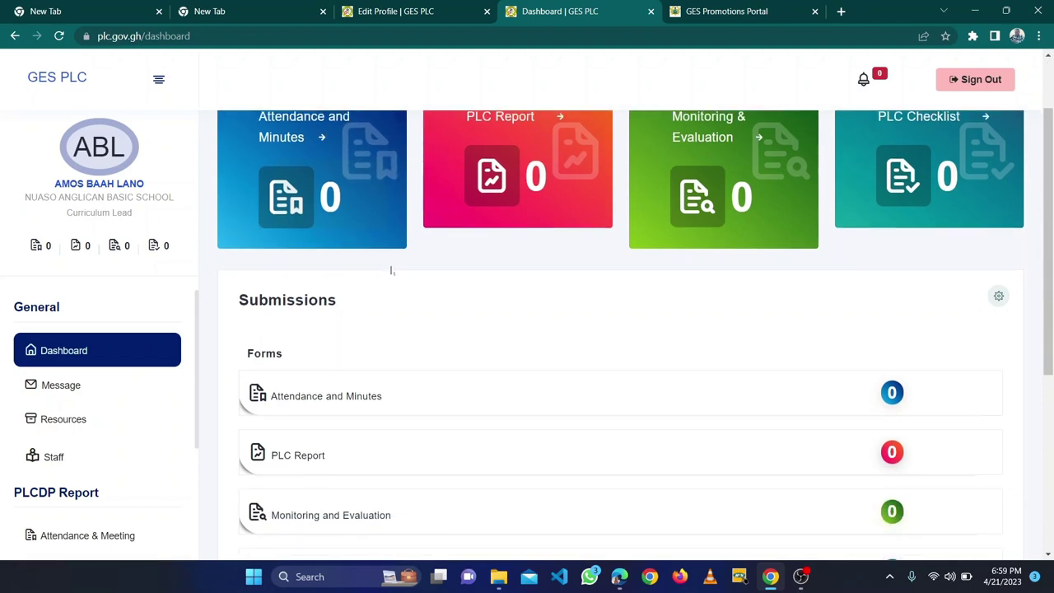
pyautogui.scroll(1, 391, 271)
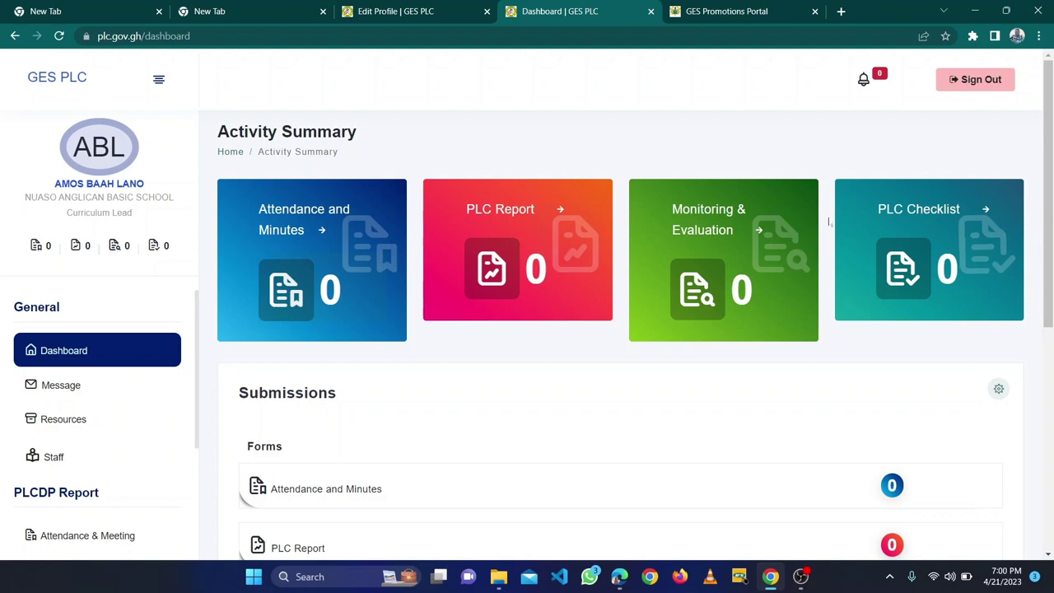
pyautogui.scroll(-3, 792, 318)
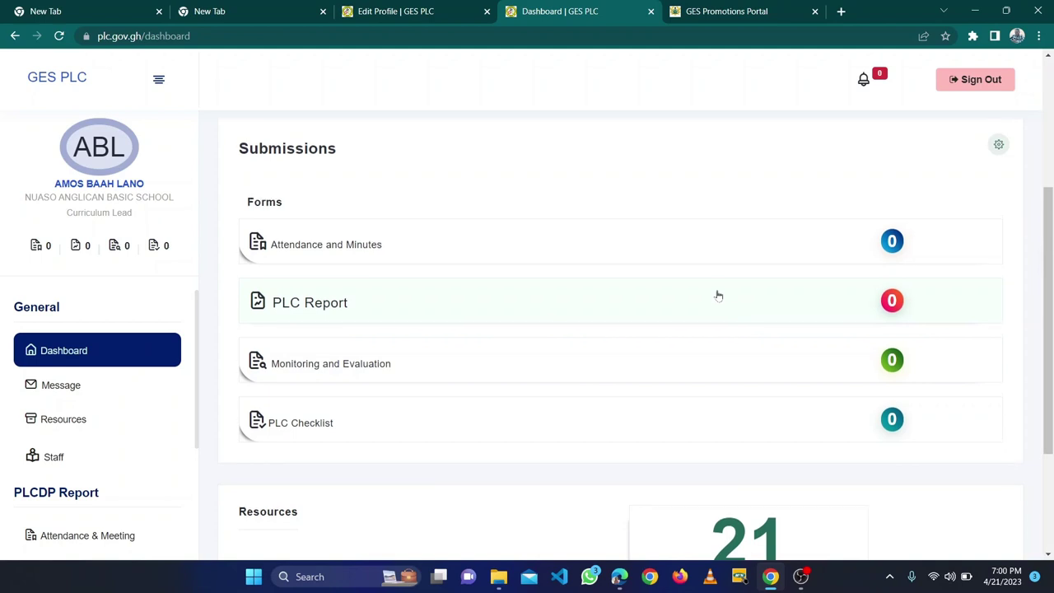
pyautogui.scroll(2, 766, 255)
pyautogui.scroll(1, 764, 252)
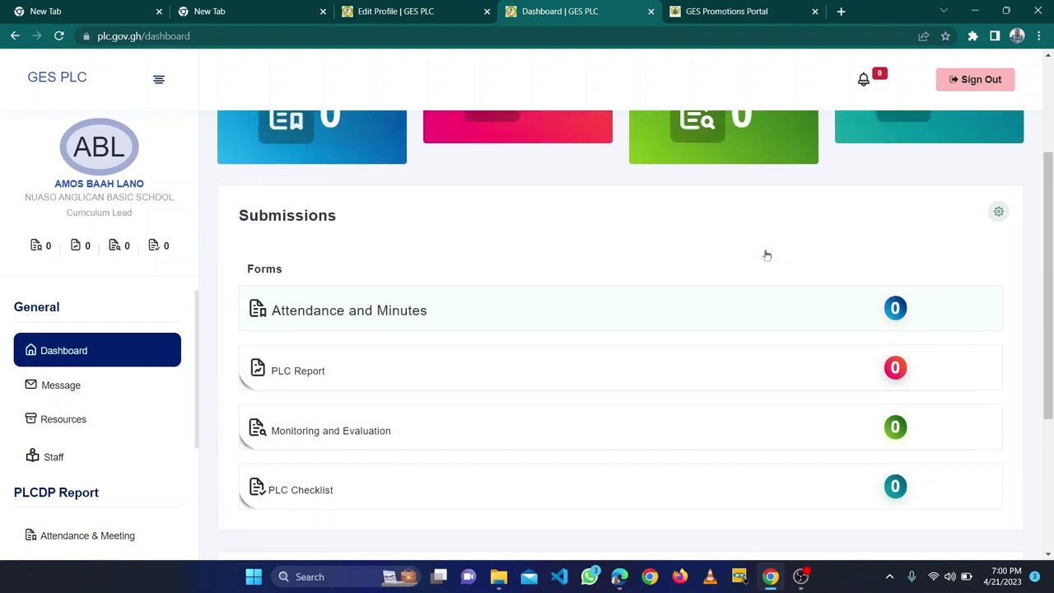
pyautogui.scroll(2, 765, 252)
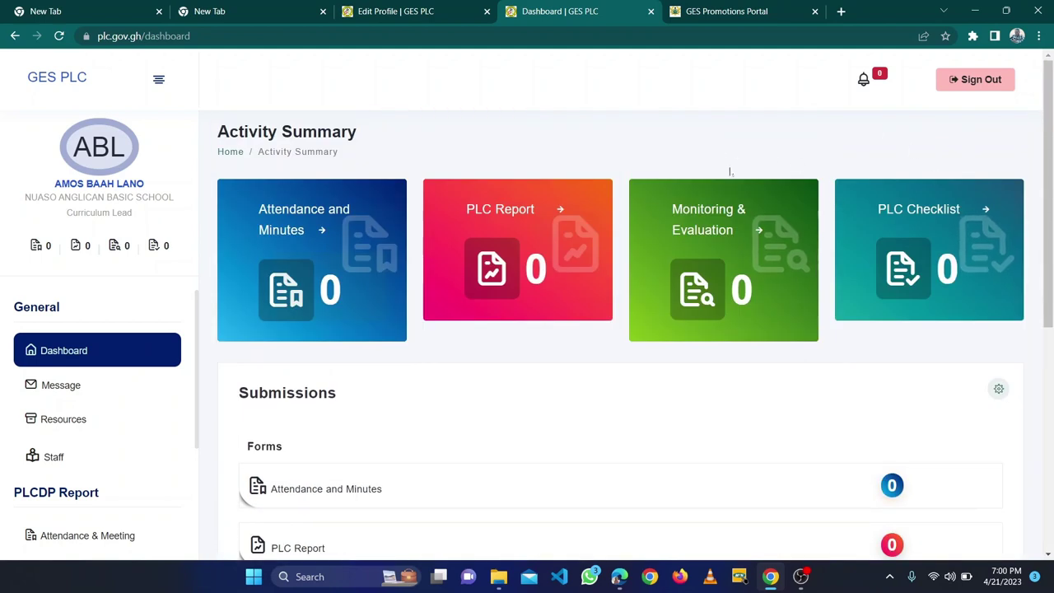
# Open the PLC Checklist records page from its dashboard card
pyautogui.click(919, 272)
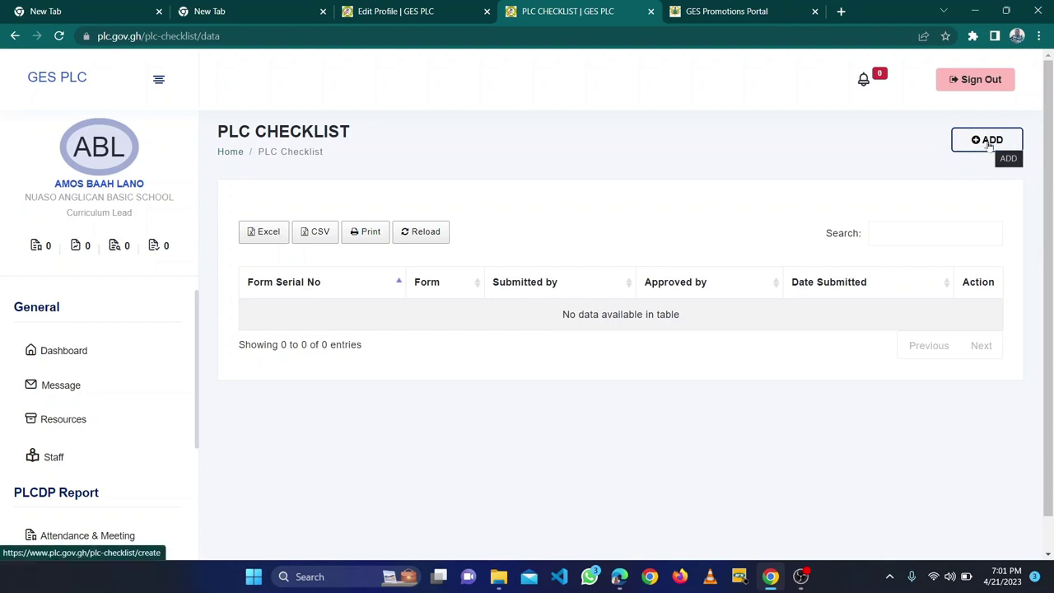
# Start a new PLC checklist entry and set its Week to 3
pyautogui.click(991, 142)
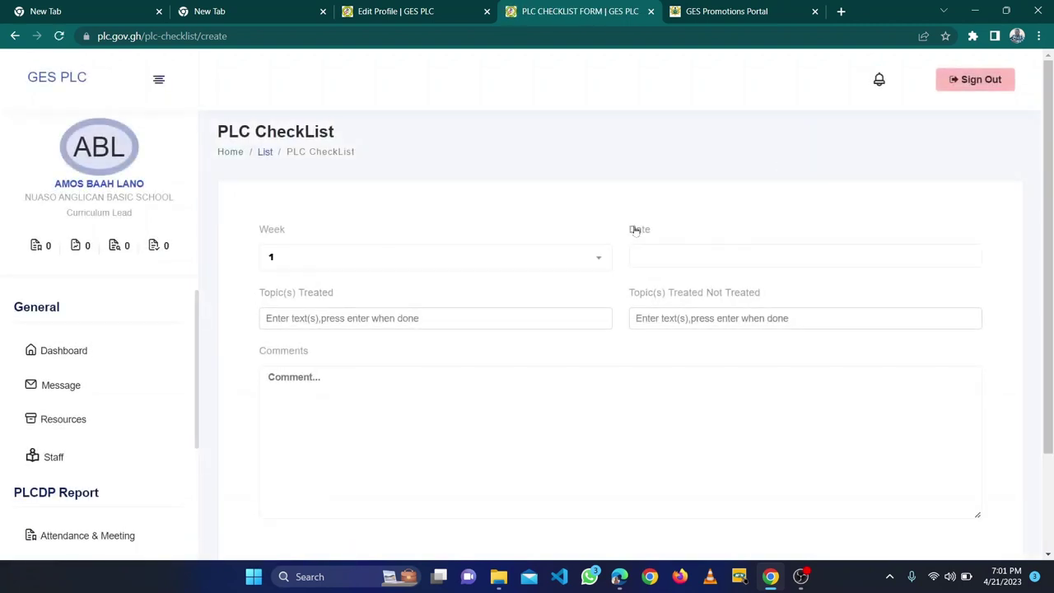
pyautogui.click(412, 262)
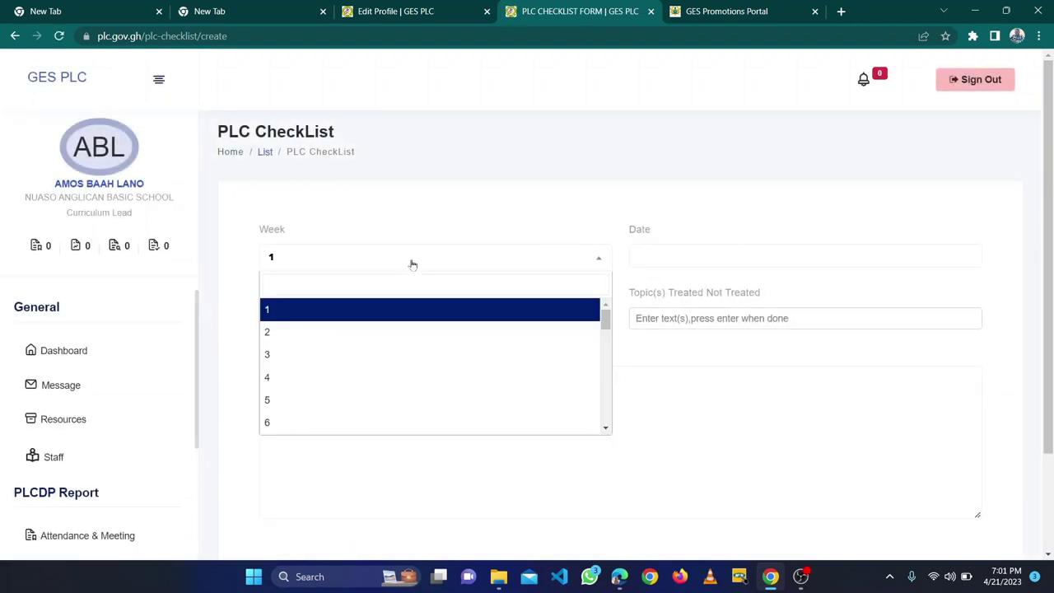
pyautogui.click(302, 333)
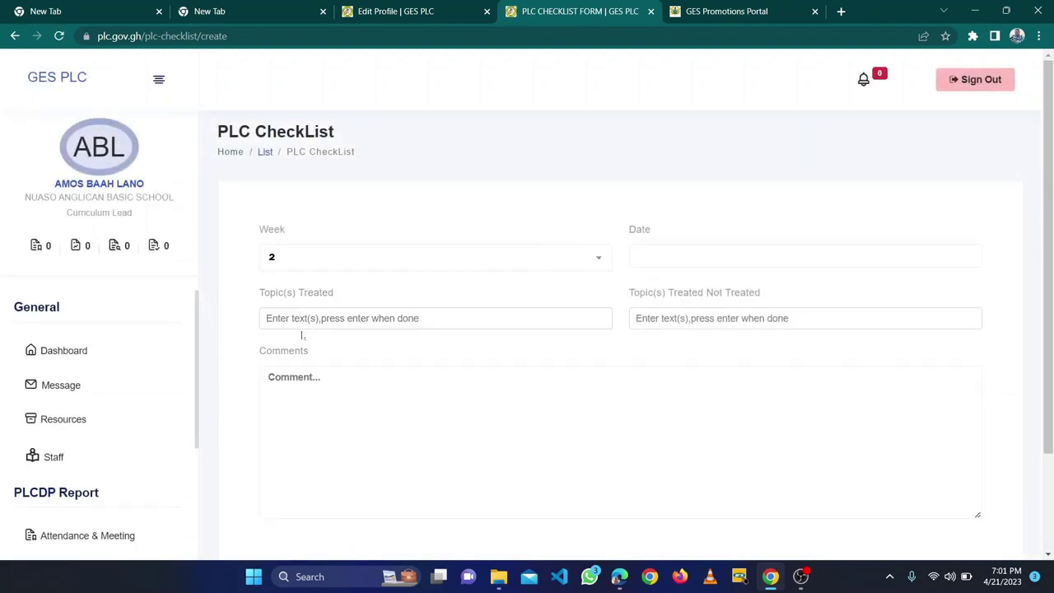
pyautogui.click(356, 272)
pyautogui.click(280, 354)
pyautogui.click(357, 271)
pyautogui.scroll(-1, 301, 381)
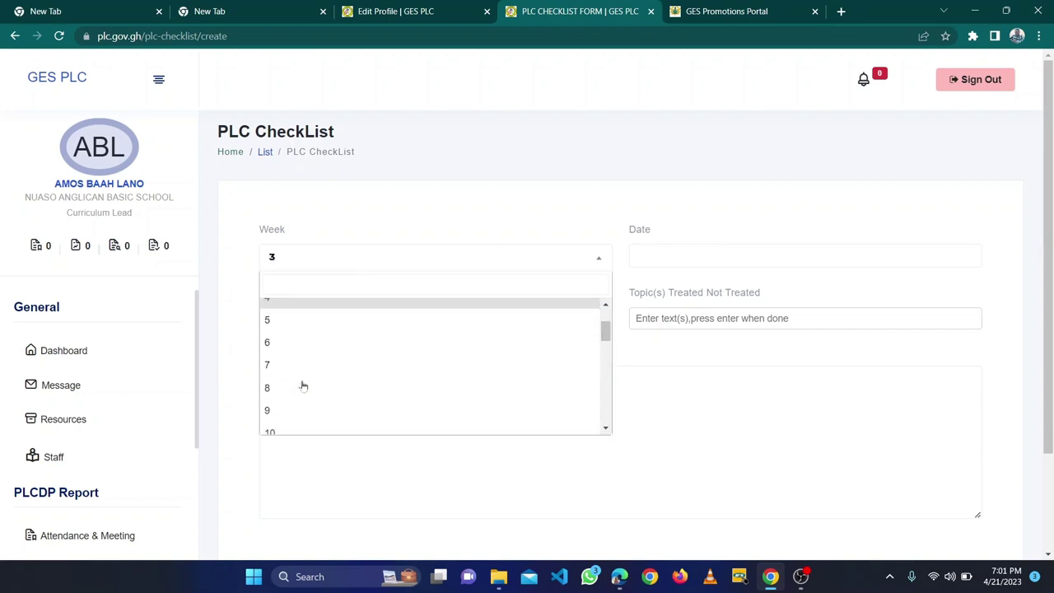
pyautogui.click(274, 342)
pyautogui.click(325, 261)
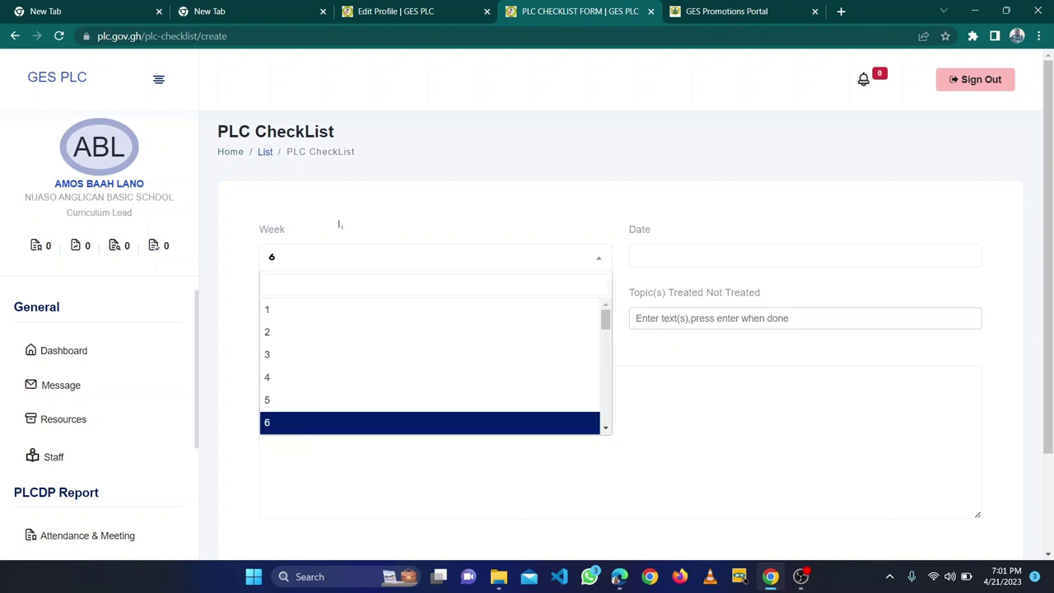
pyautogui.click(341, 218)
pyautogui.click(295, 257)
pyautogui.scroll(-1, 282, 357)
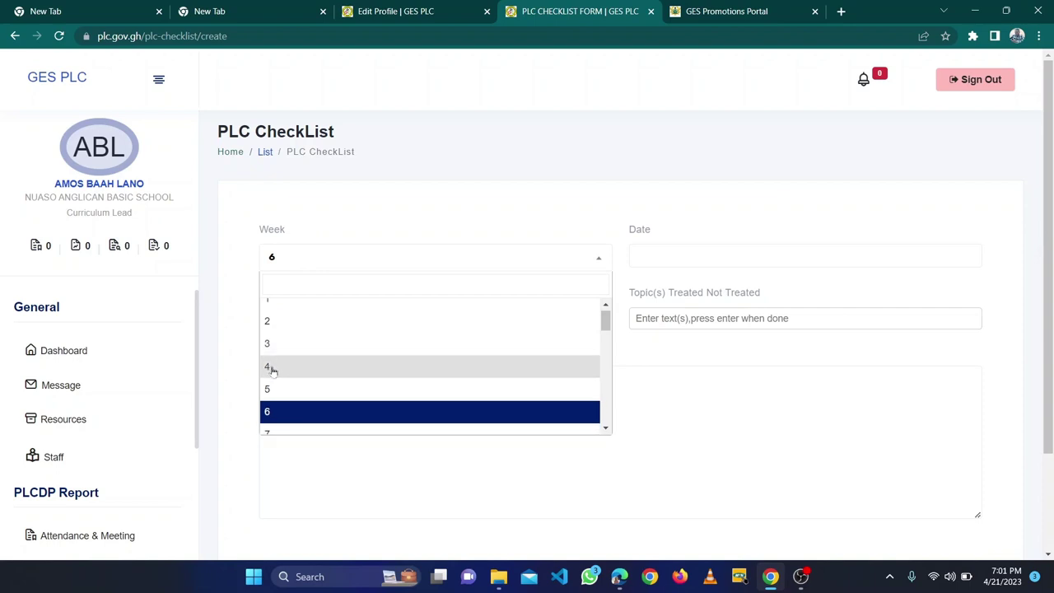
pyautogui.click(277, 344)
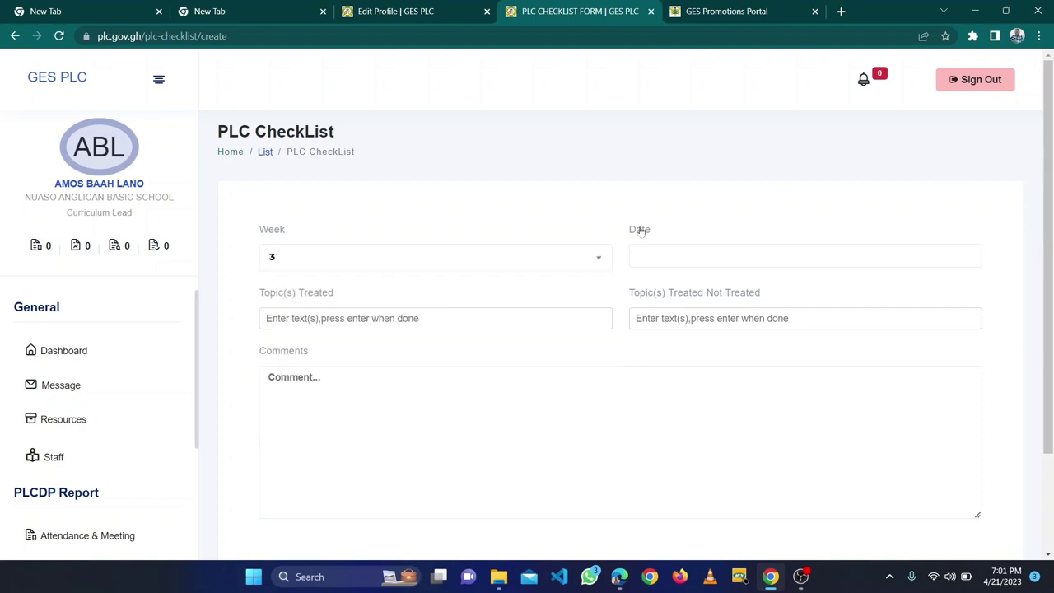
# Set the checklist date to 21 April 2023
pyautogui.click(678, 257)
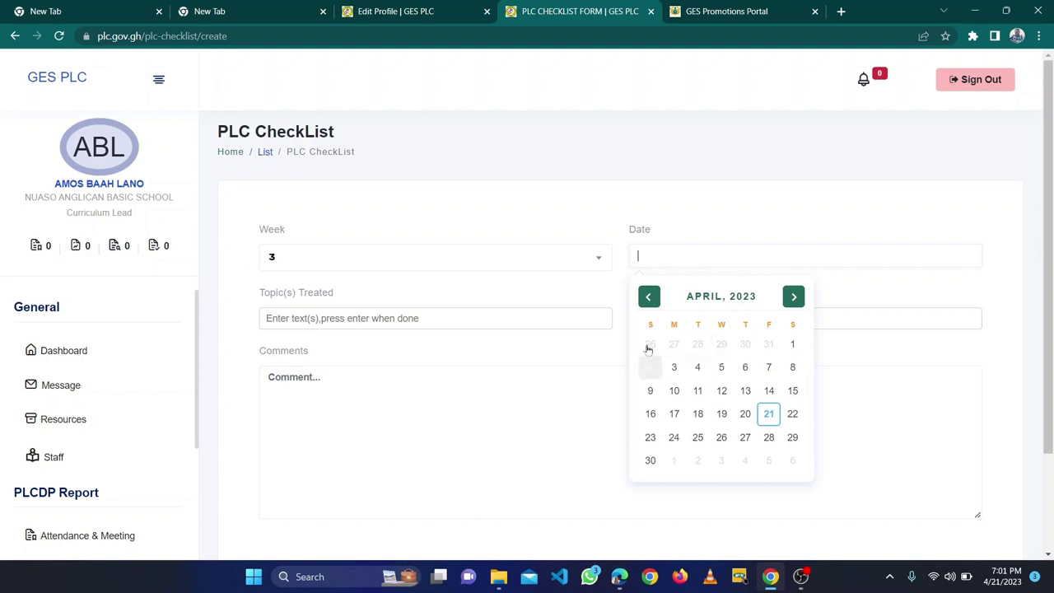
pyautogui.click(767, 415)
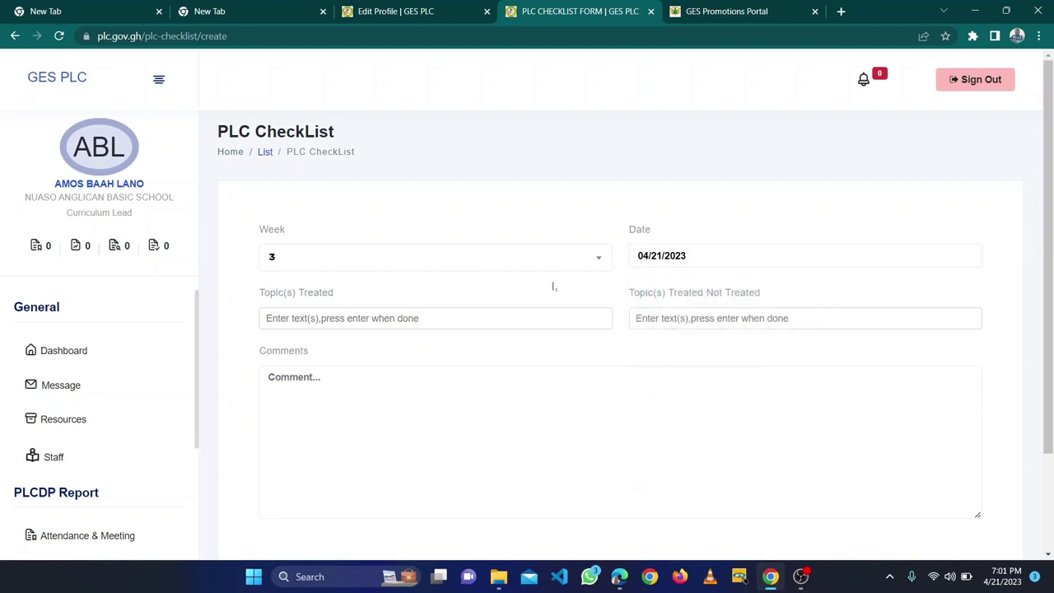
pyautogui.press('Tab')
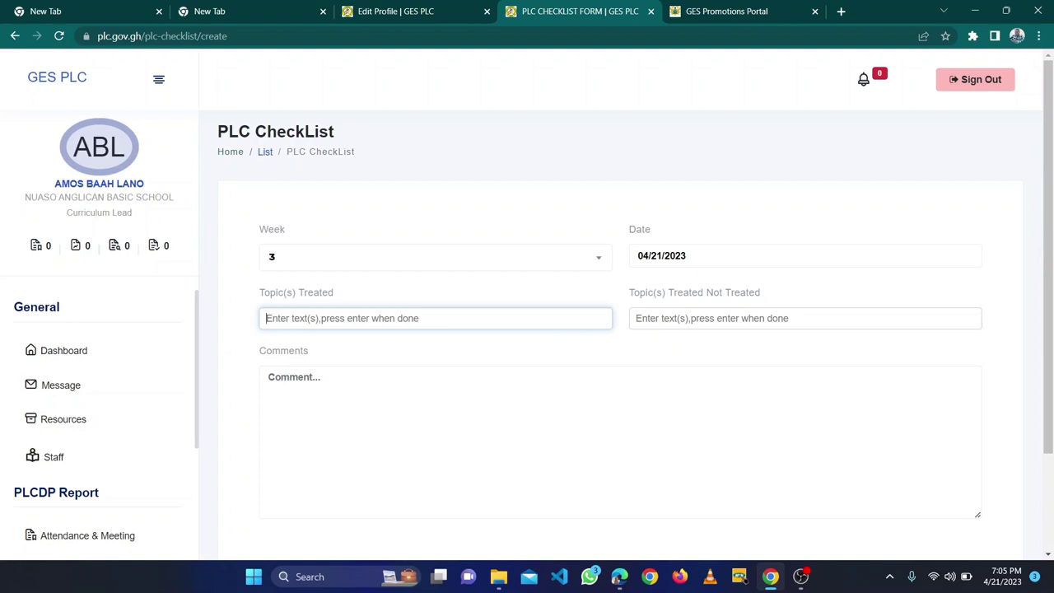
# Add Performance Contract, Electronic SBA system and Assessment as topics treated
pyautogui.write('Per')
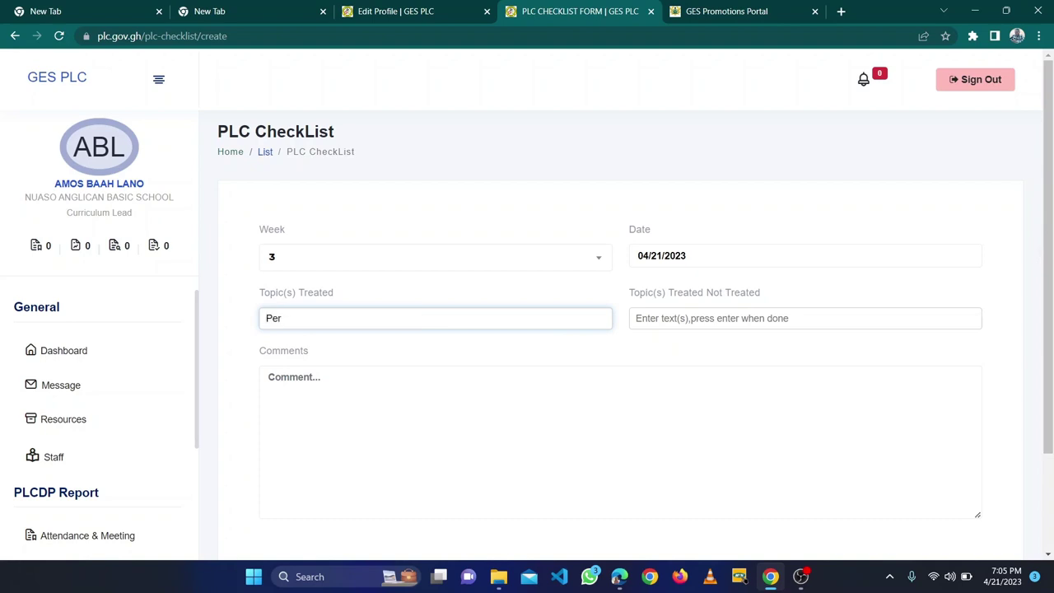
pyautogui.write('forma')
pyautogui.write('nce Contra')
pyautogui.write('act')
pyautogui.press('Return')
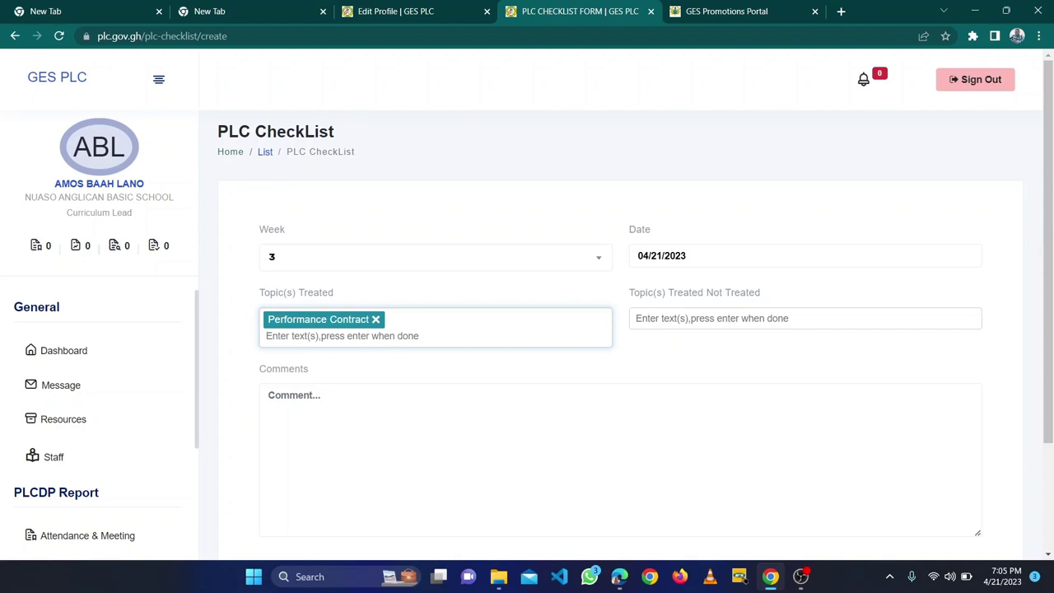
pyautogui.write('Electronic ')
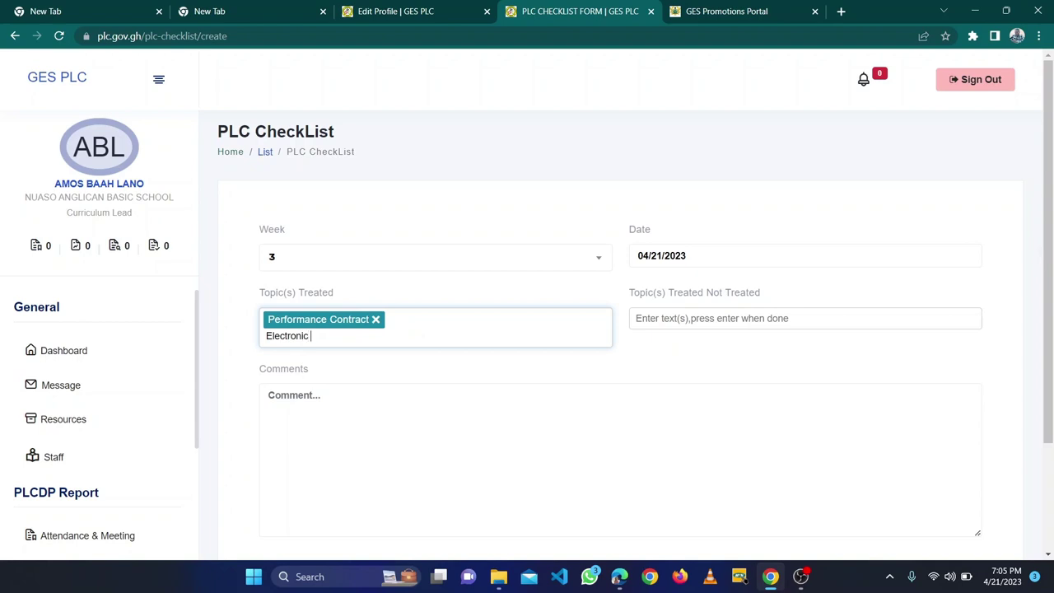
pyautogui.write('SBA system')
pyautogui.press('Return')
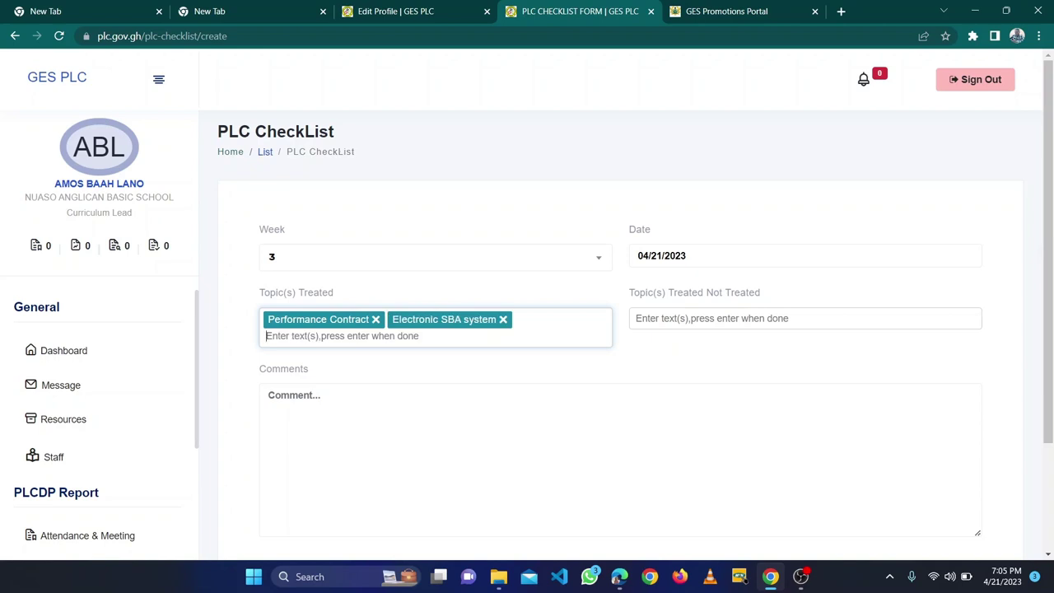
pyautogui.write('Assessment')
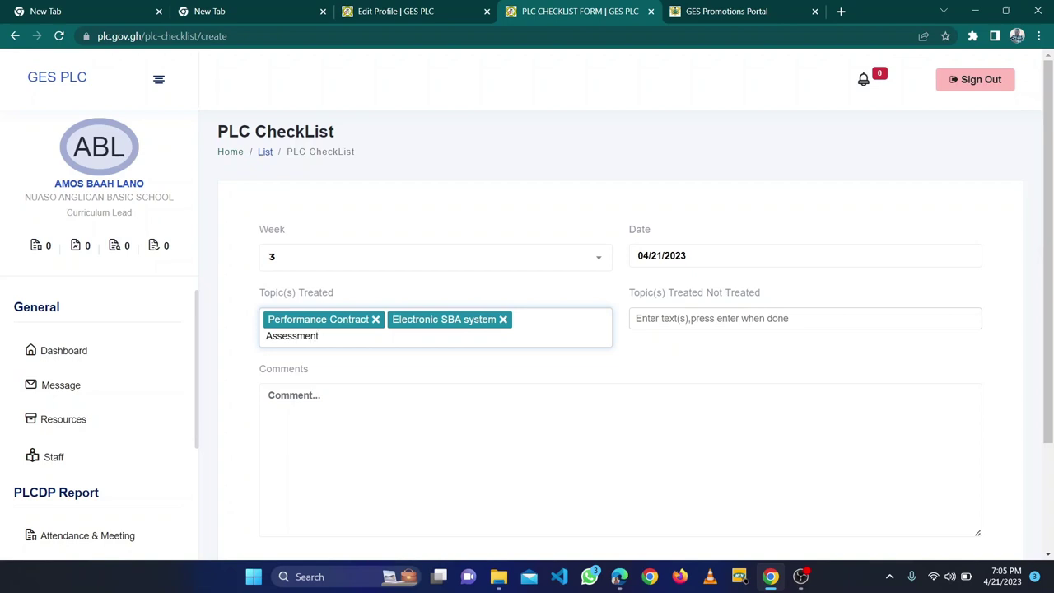
pyautogui.press('Return')
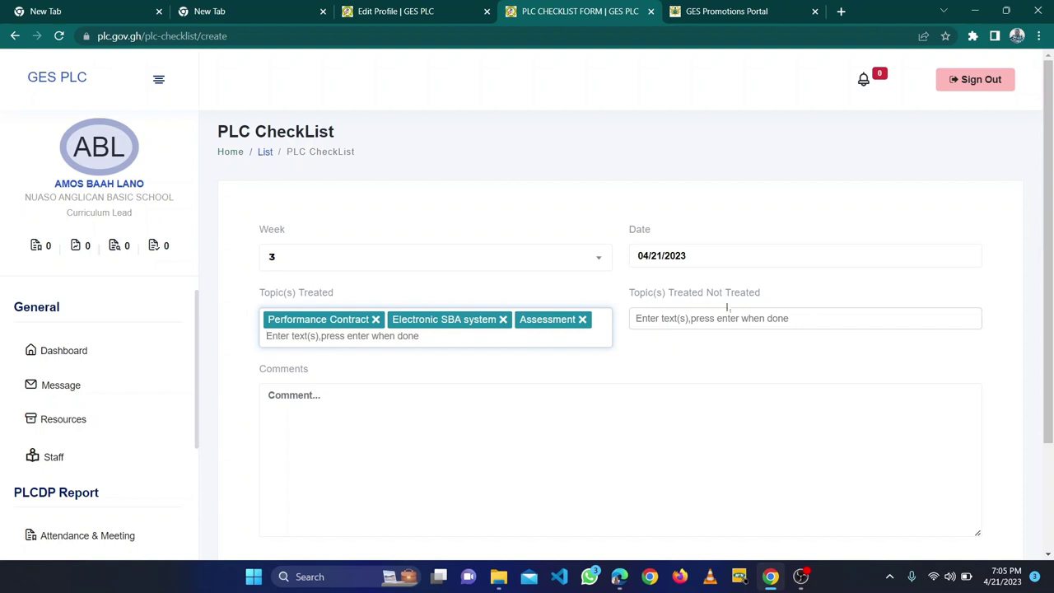
# List Assessment under topics not treated
pyautogui.click(700, 318)
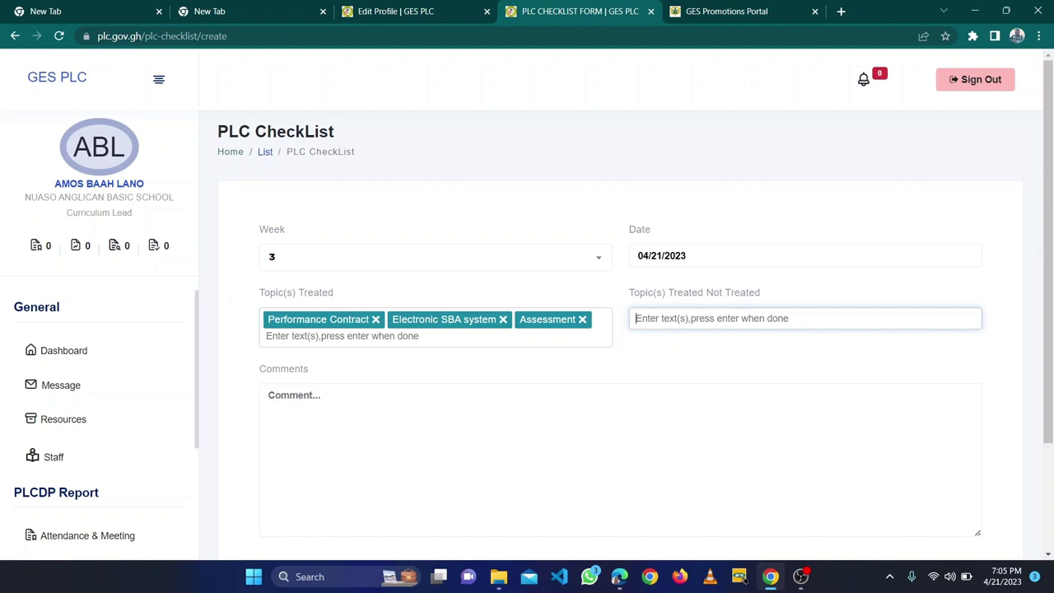
pyautogui.write('A')
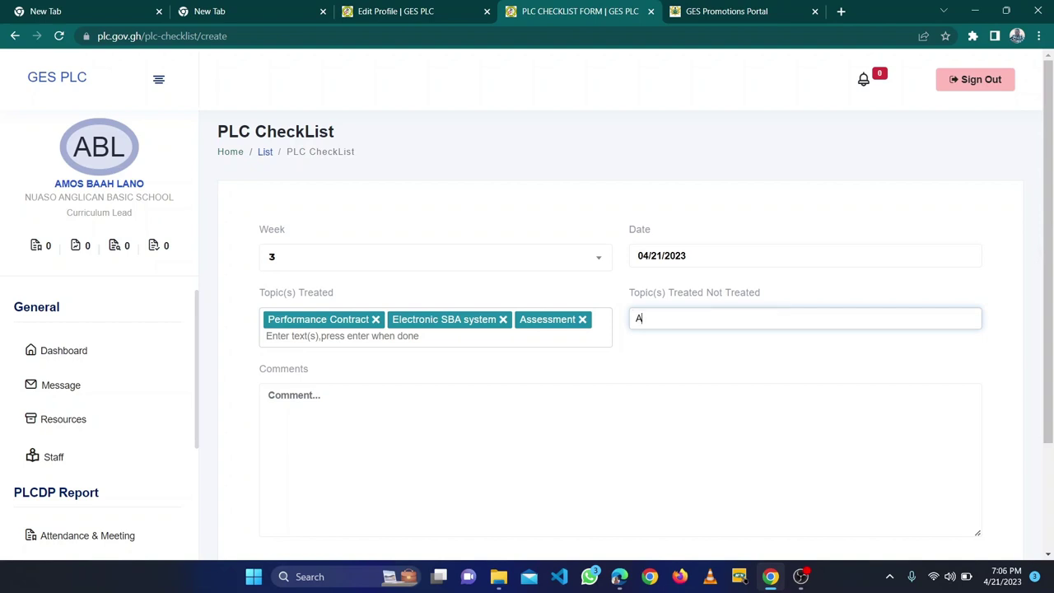
pyautogui.write('ss')
pyautogui.write('essment')
pyautogui.press('Return')
pyautogui.scroll(-3, 626, 330)
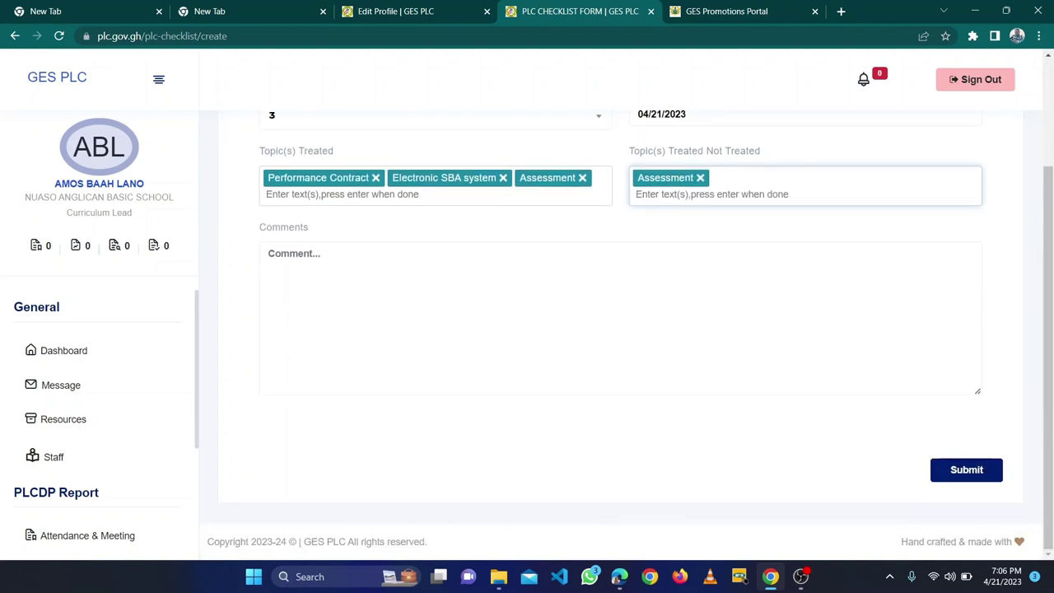
# Enter the comment 'That day for assessment was a public holiday.'
pyautogui.press('Tab')
pyautogui.write('Ass')
pyautogui.press('BackSpace')
pyautogui.press('BackSpace')
pyautogui.press('BackSpace')
pyautogui.write('That ')
pyautogui.write('day for ass')
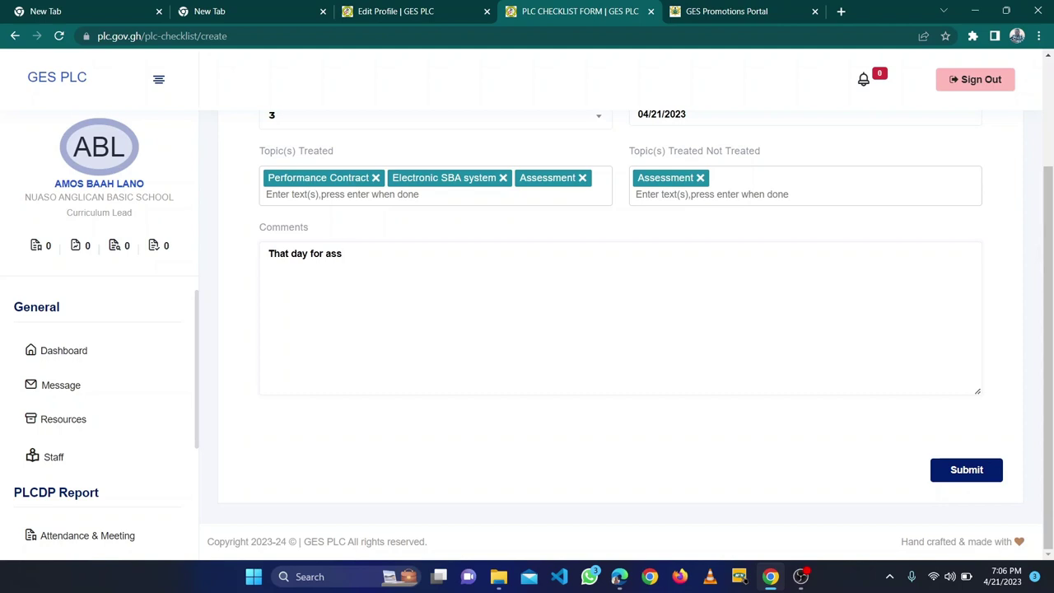
pyautogui.write('em')
pyautogui.press('BackSpace')
pyautogui.write('ssment was a pu')
pyautogui.write('blic hiol')
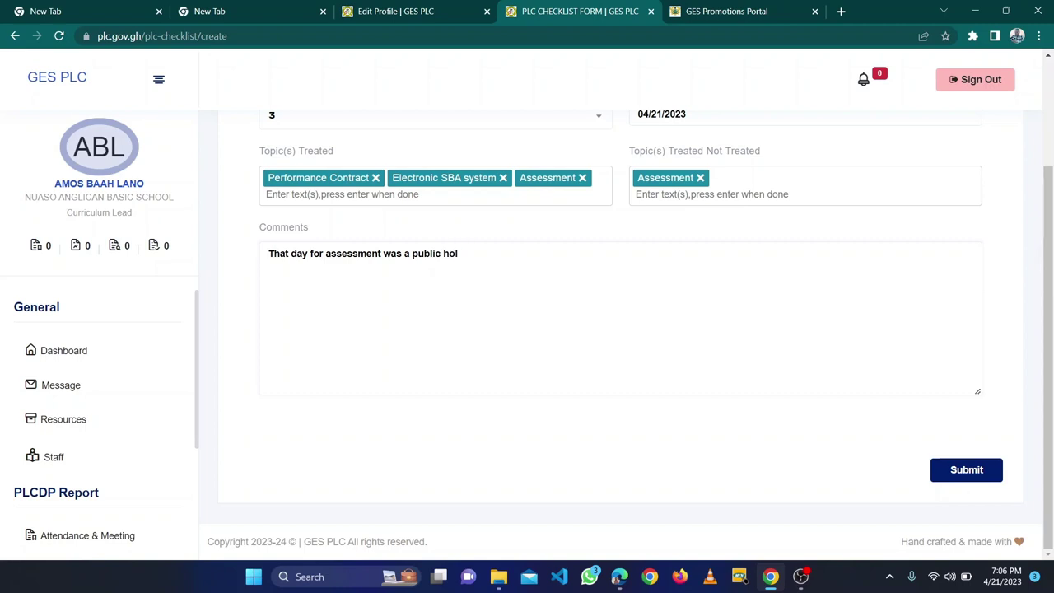
pyautogui.write('iday.')
pyautogui.scroll(2, 670, 363)
pyautogui.scroll(-2, 670, 363)
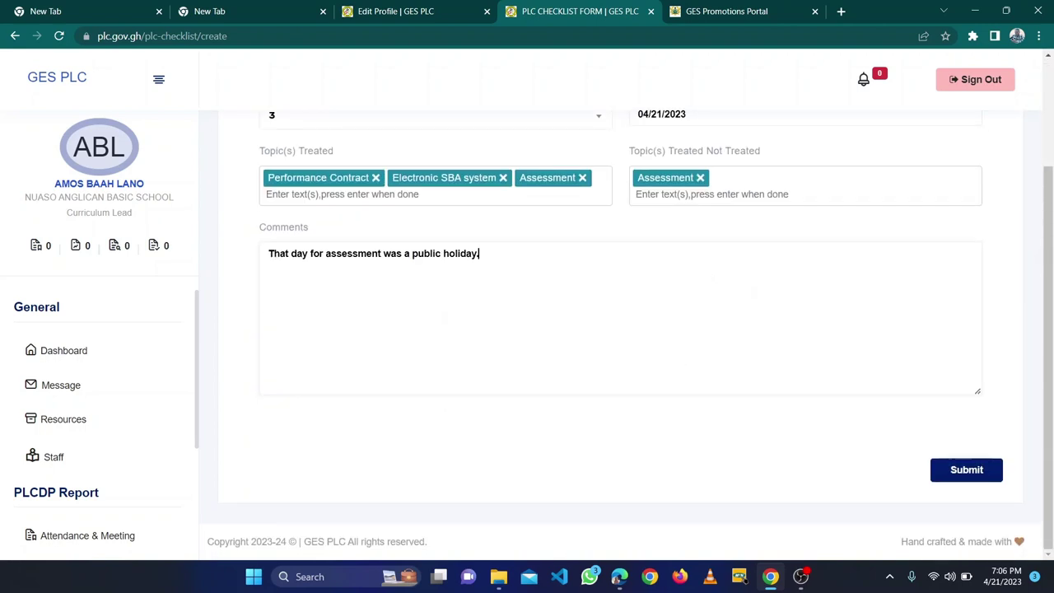
# Submit the week 3 checklist and return to a refreshed dashboard
pyautogui.click(956, 468)
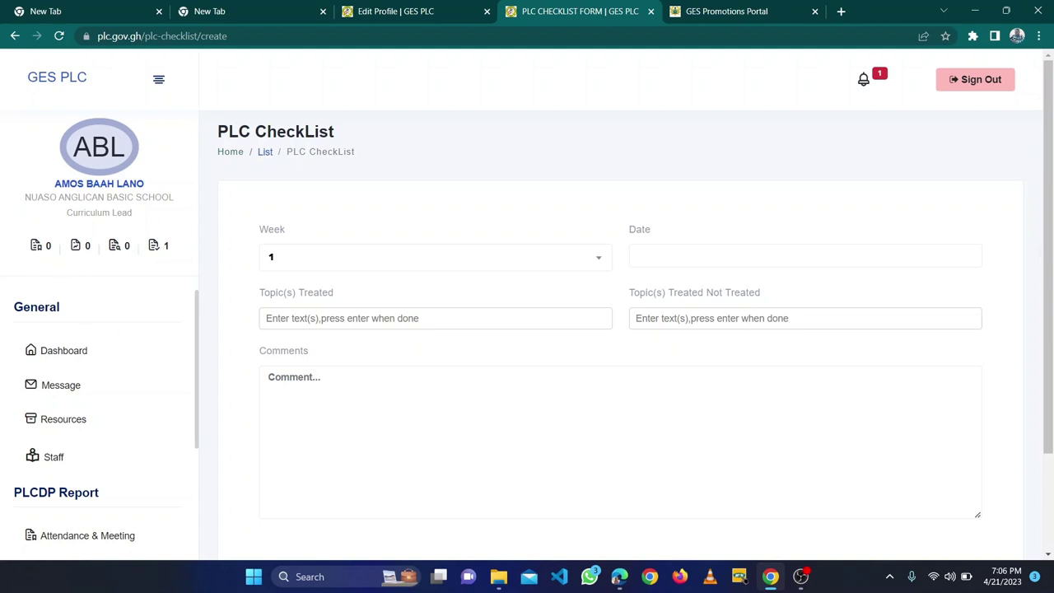
pyautogui.click(65, 351)
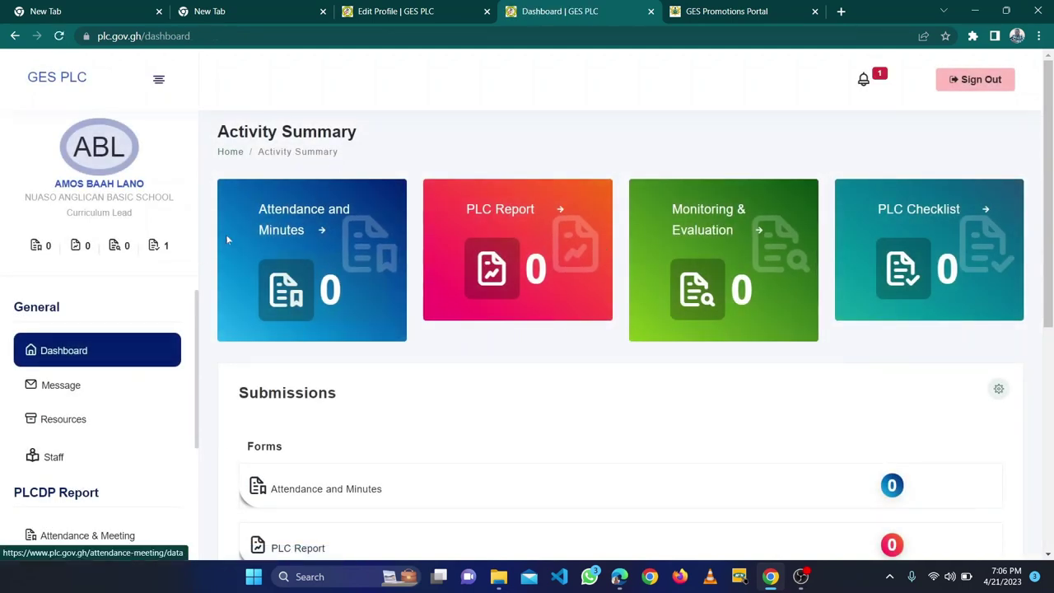
pyautogui.click(59, 35)
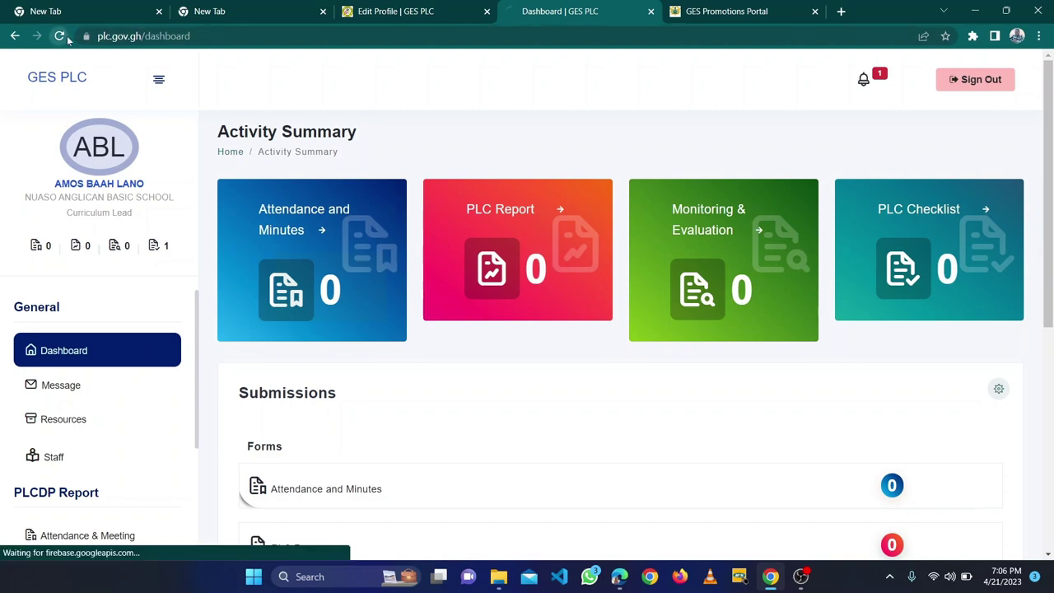
# Scroll through the dashboard Submissions list and open the submitted PLC checklists
pyautogui.scroll(-1, 624, 301)
pyautogui.scroll(-2, 865, 329)
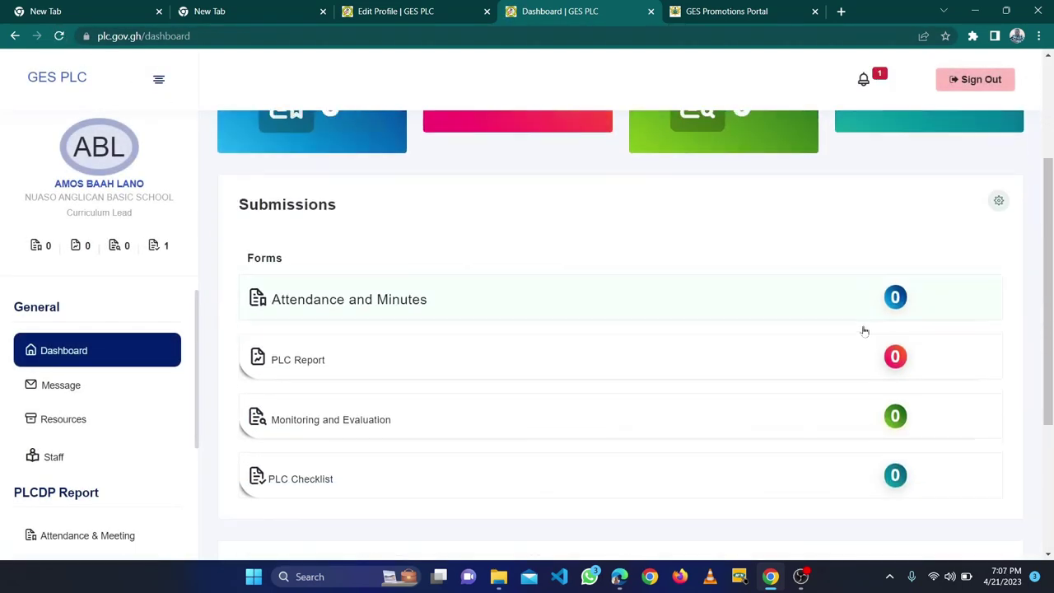
pyautogui.scroll(-1, 864, 330)
pyautogui.scroll(1, 864, 329)
pyautogui.scroll(1, 848, 325)
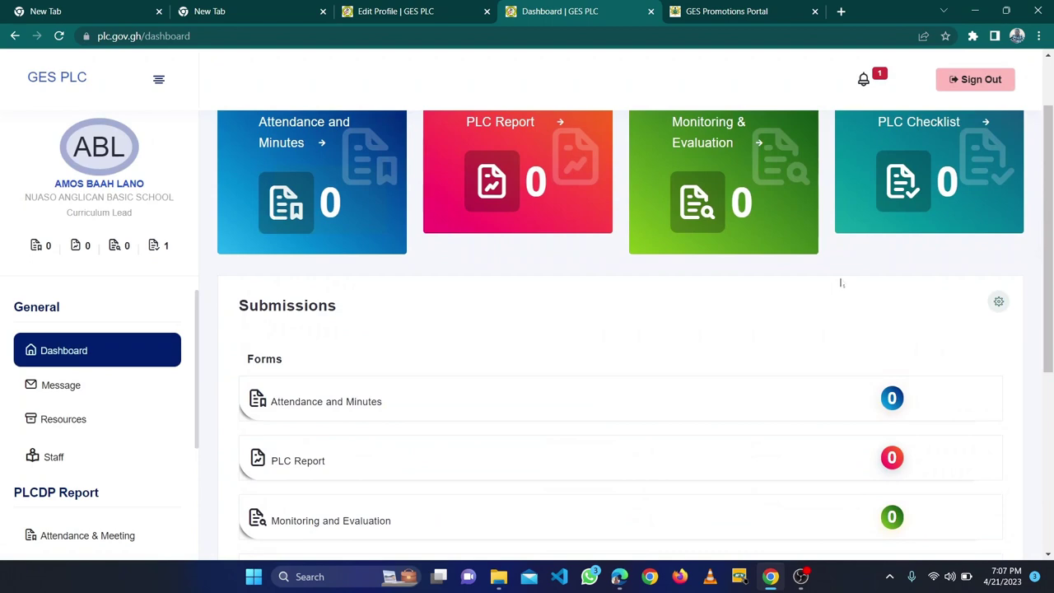
pyautogui.scroll(1, 842, 283)
pyautogui.scroll(-5, 712, 380)
pyautogui.scroll(2, 710, 376)
pyautogui.scroll(1, 713, 292)
pyautogui.scroll(2, 715, 294)
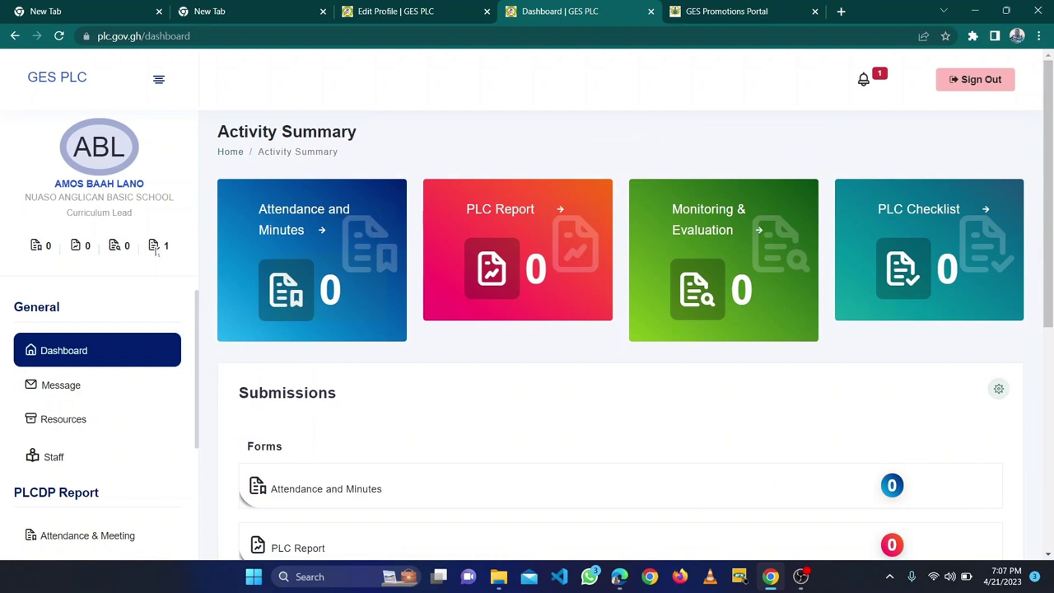
pyautogui.scroll(-1, 886, 305)
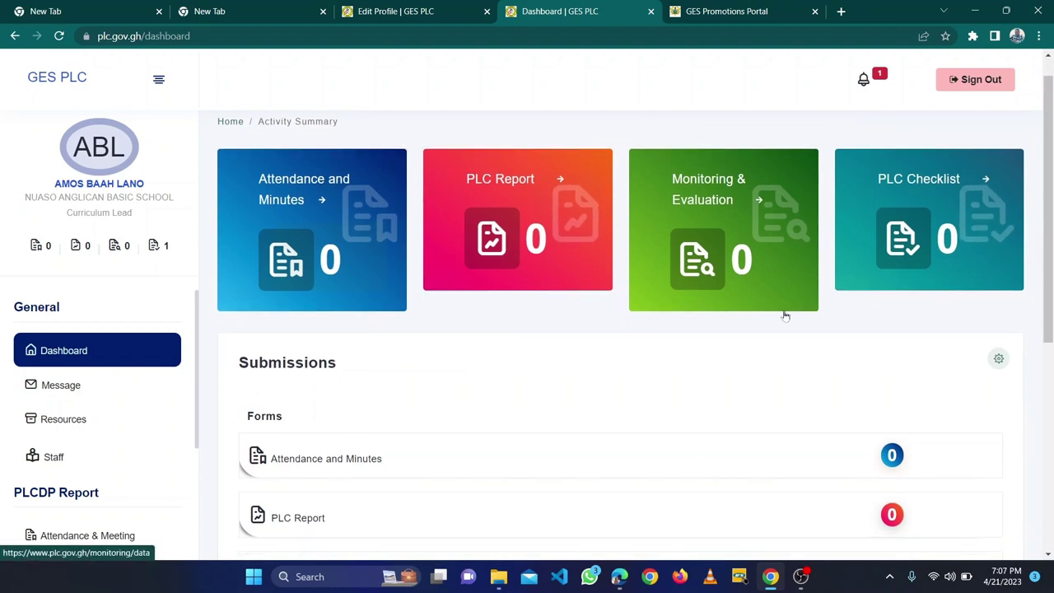
pyautogui.scroll(-3, 785, 312)
pyautogui.scroll(-2, 785, 315)
pyautogui.scroll(1, 784, 315)
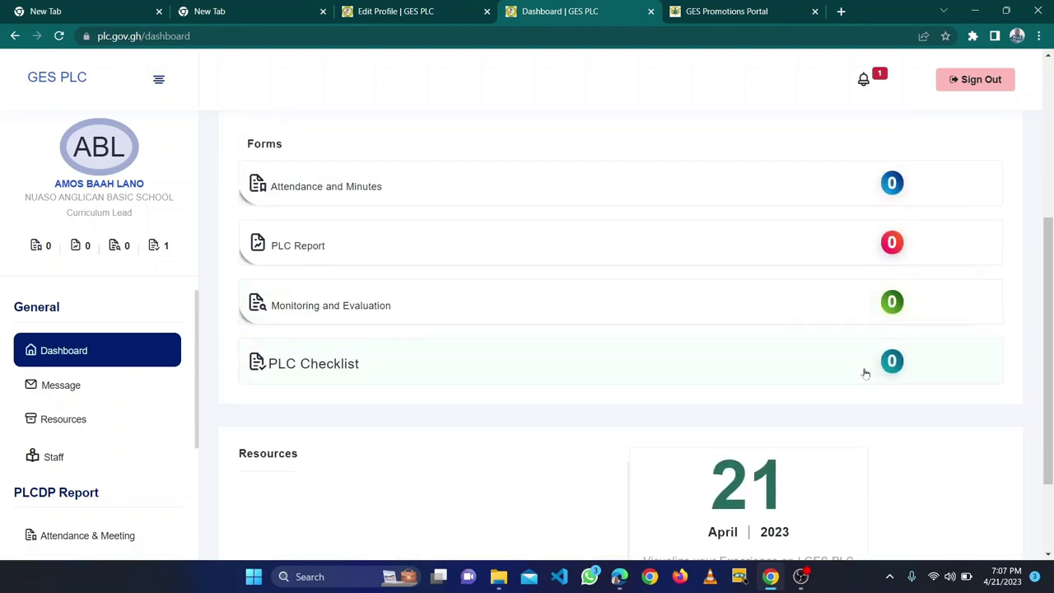
pyautogui.click(885, 367)
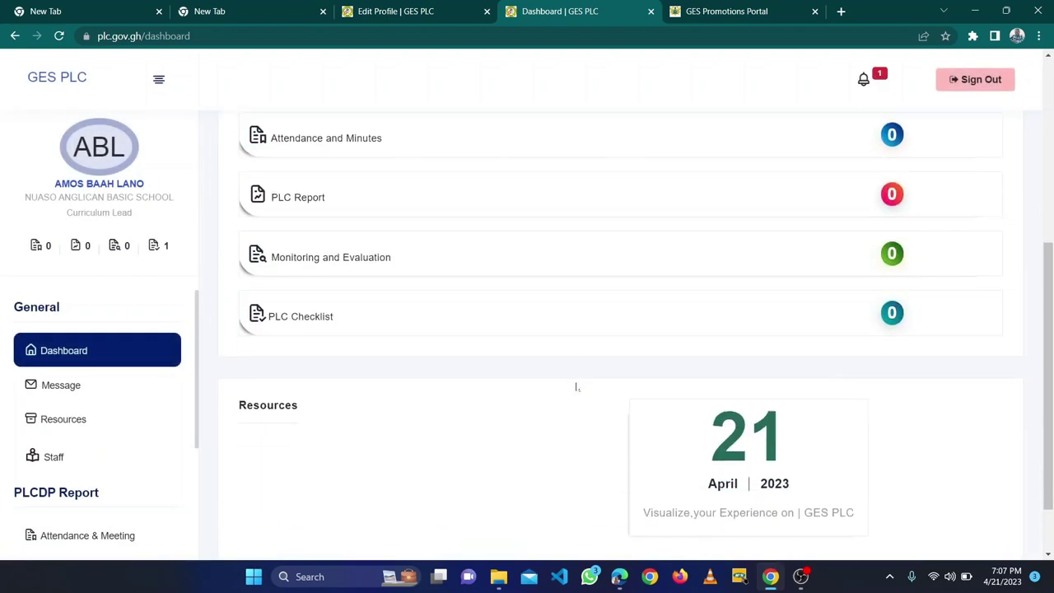
pyautogui.scroll(1, 574, 386)
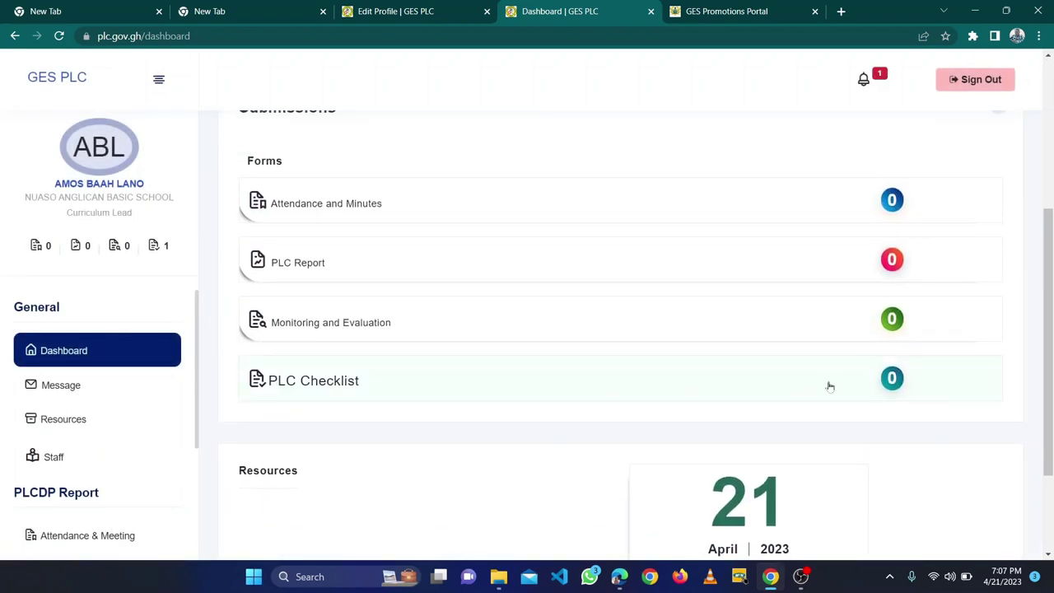
# Open the PLC Checklist list and inspect the week 3 entry's Action menu
pyautogui.click(867, 386)
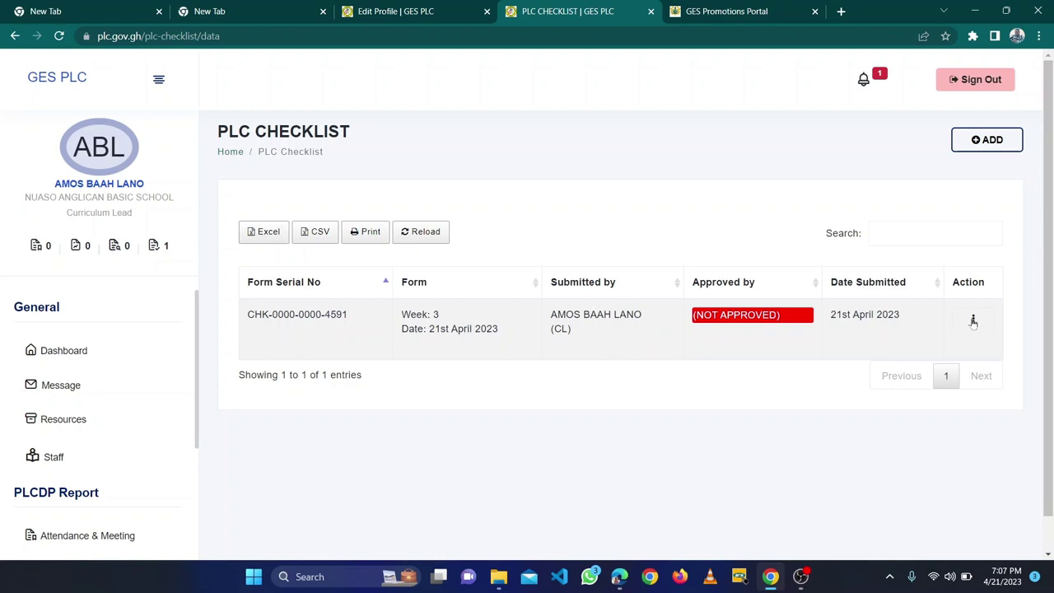
pyautogui.click(973, 321)
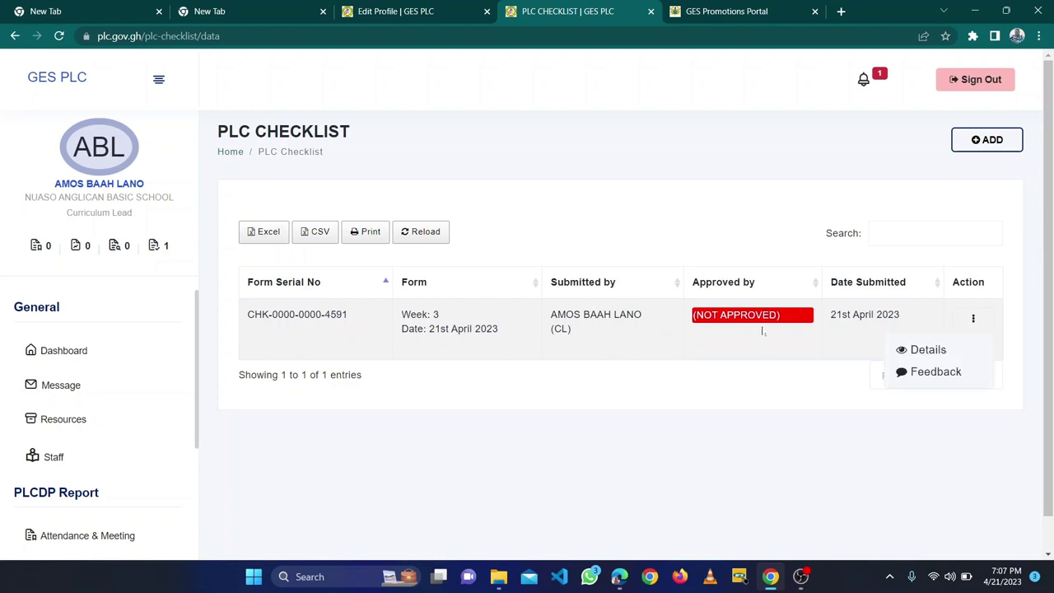
pyautogui.click(741, 344)
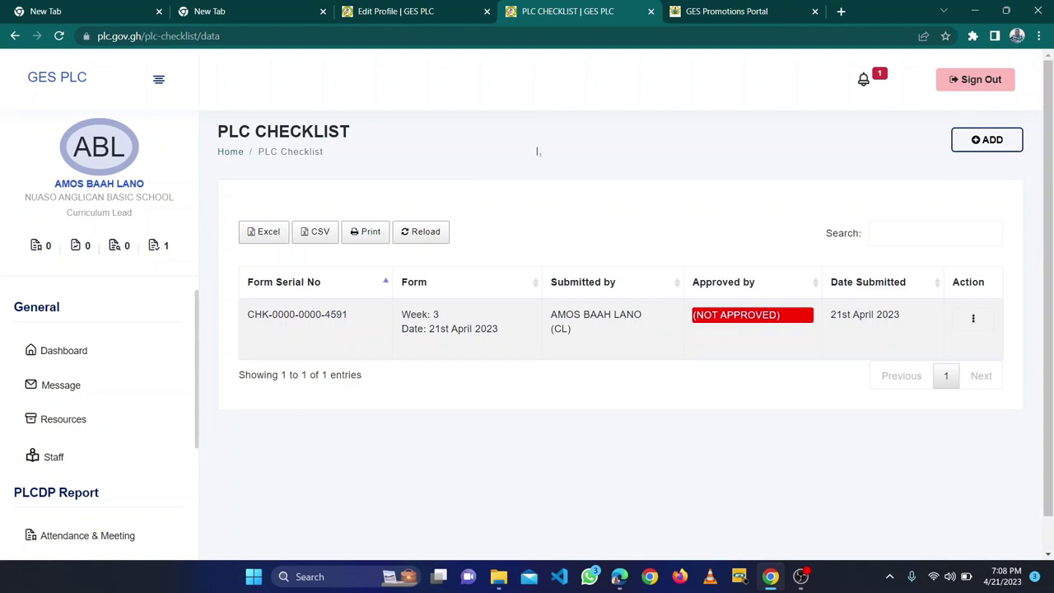
# Glance at a new Monitoring & Evaluation form, then open the PLC Report submissions
pyautogui.click(64, 350)
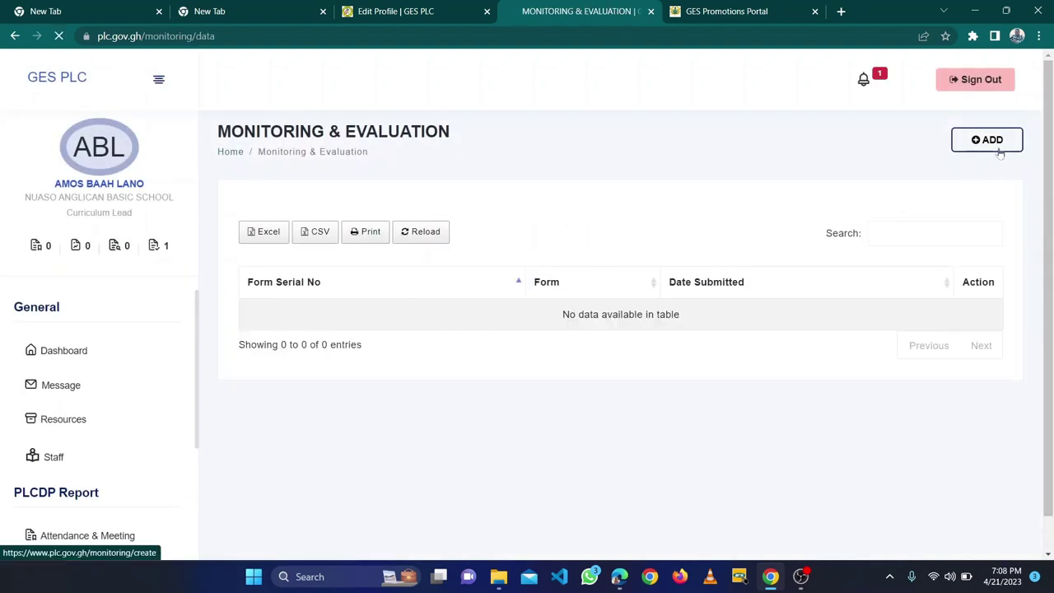
pyautogui.click(994, 143)
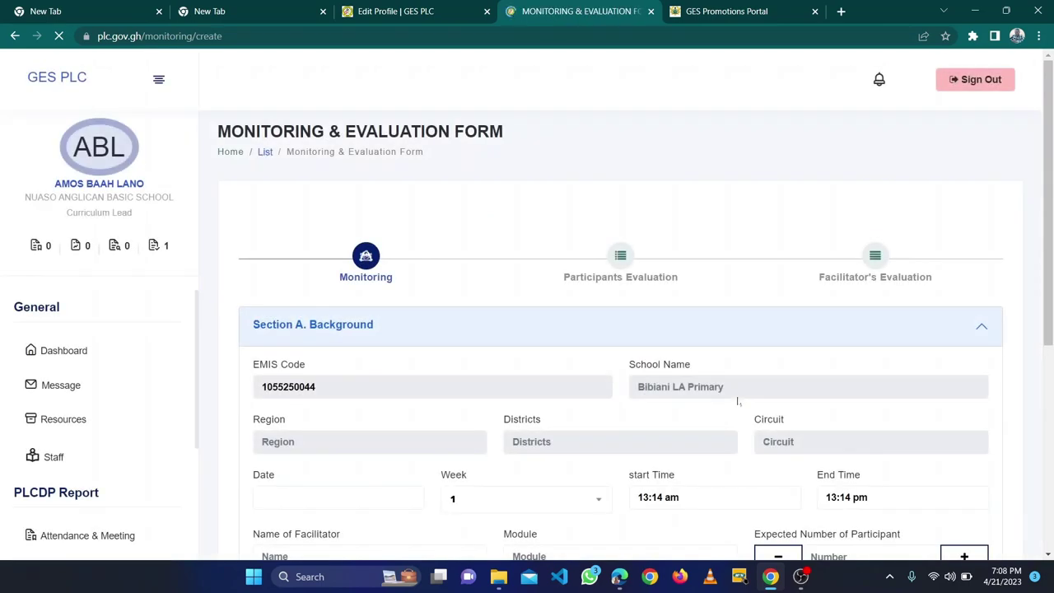
pyautogui.scroll(-4, 738, 400)
pyautogui.scroll(2, 738, 401)
pyautogui.scroll(2, 738, 401)
pyautogui.click(55, 362)
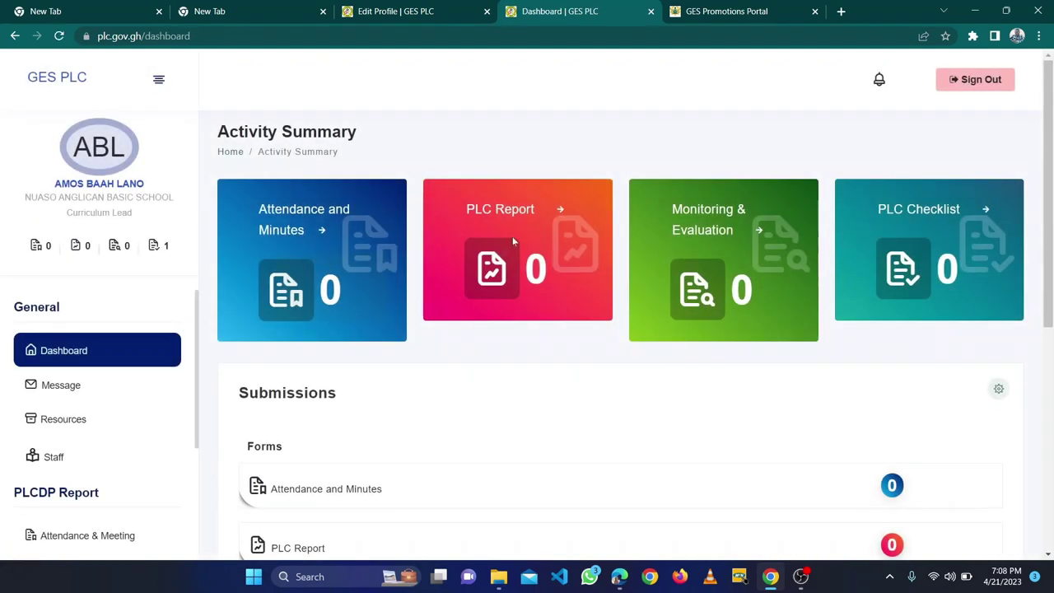
pyautogui.click(497, 224)
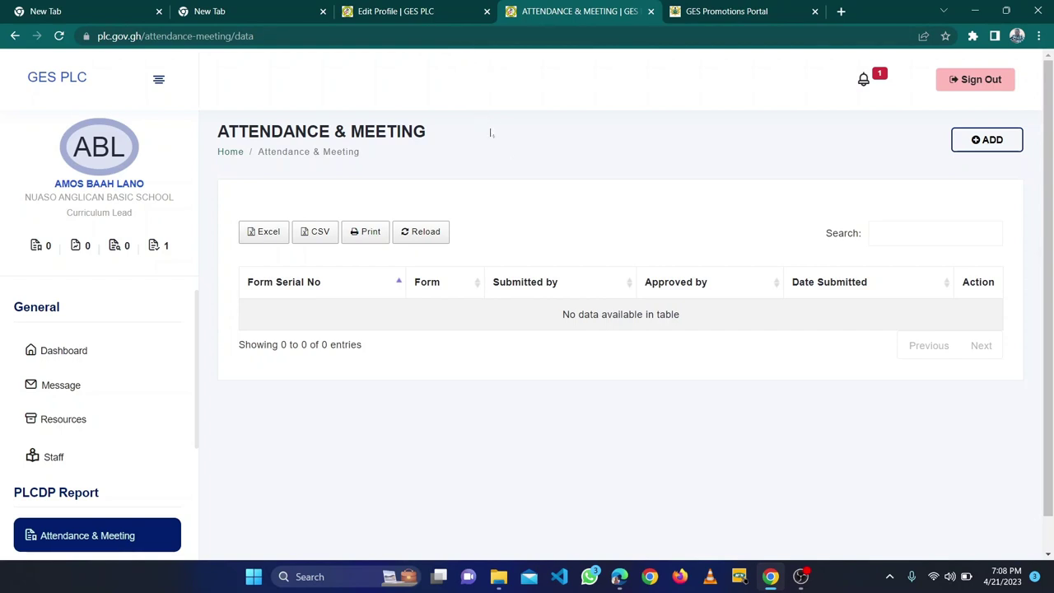
# Refresh the Head Teacher's tab and check the dashboard and Attendance & Meeting tabs
pyautogui.click(418, 23)
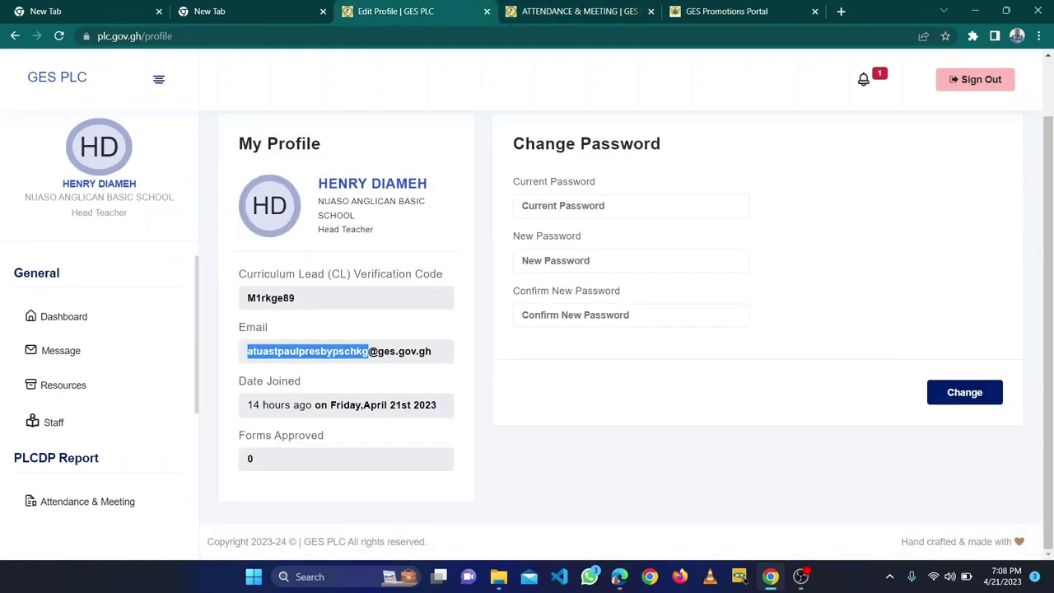
pyautogui.click(59, 36)
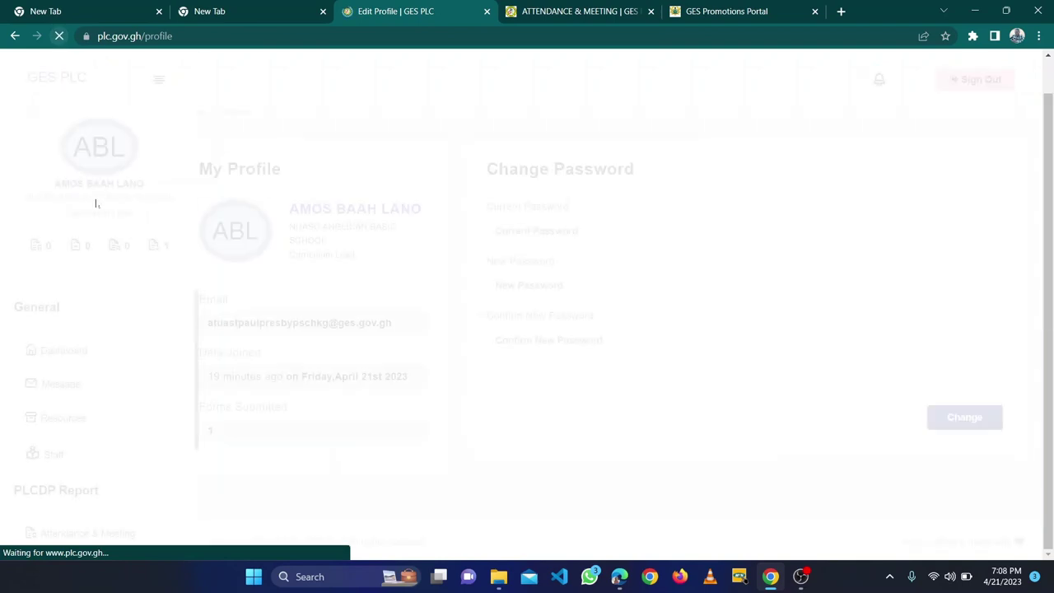
pyautogui.click(57, 352)
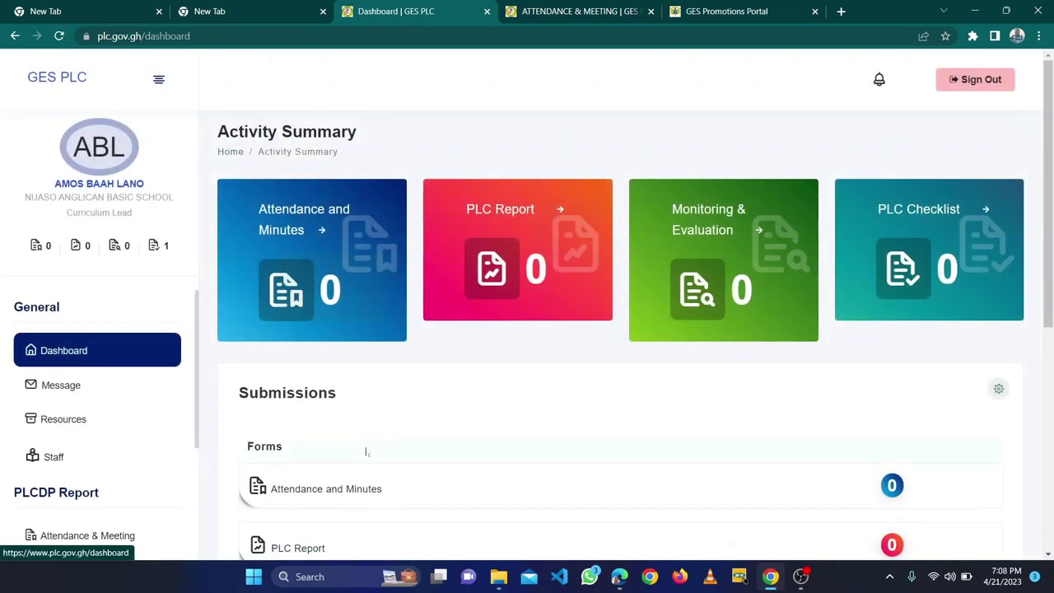
pyautogui.scroll(-2, 365, 447)
pyautogui.scroll(-3, 366, 451)
pyautogui.scroll(3, 366, 452)
pyautogui.scroll(2, 364, 448)
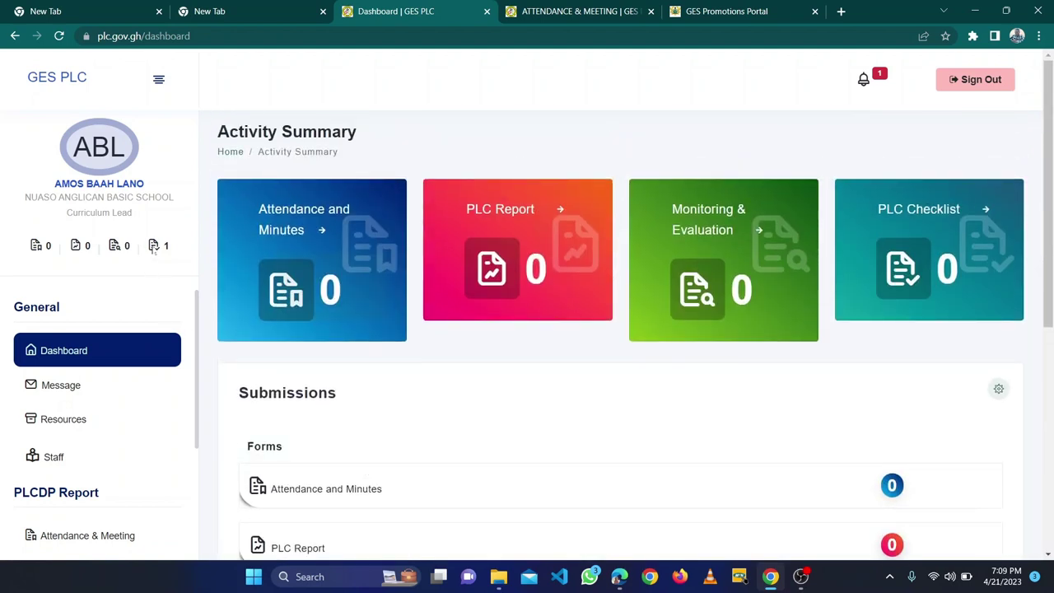
pyautogui.click(570, 13)
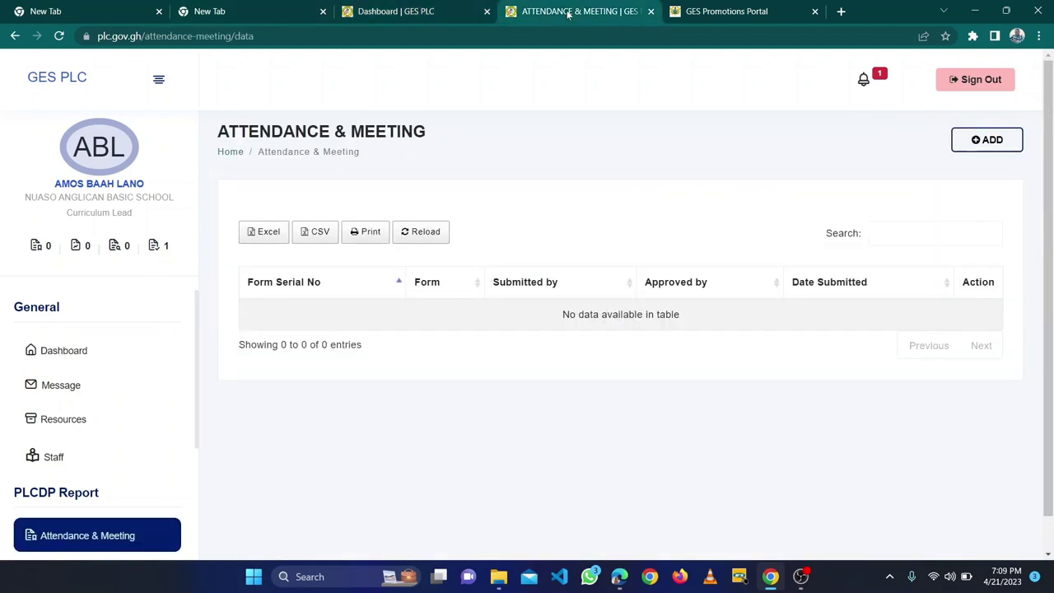
pyautogui.click(399, 5)
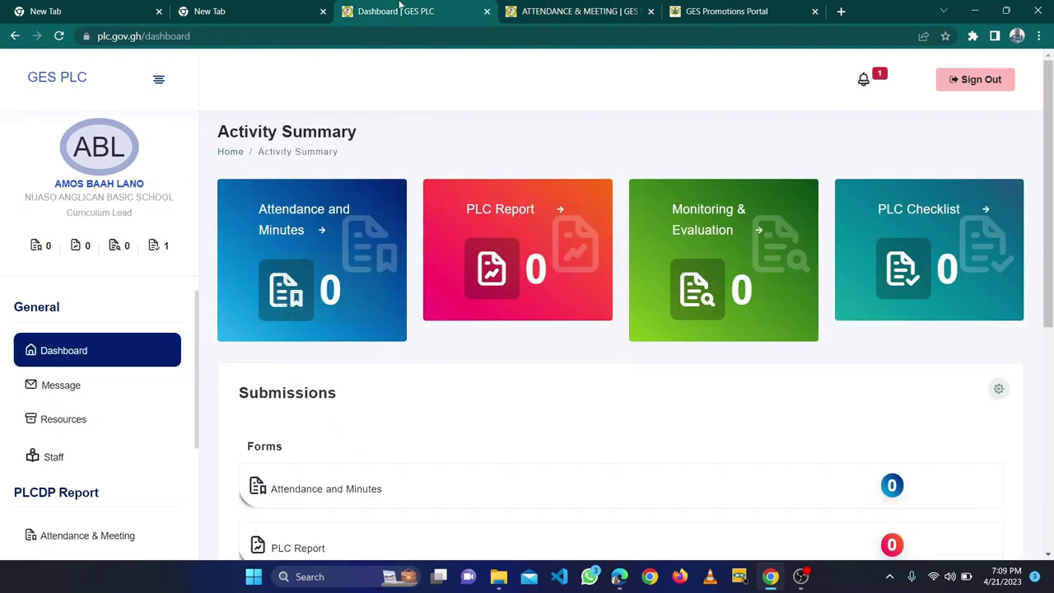
# Load the PLC site's sign-in page in the blank new tab
pyautogui.click(259, 12)
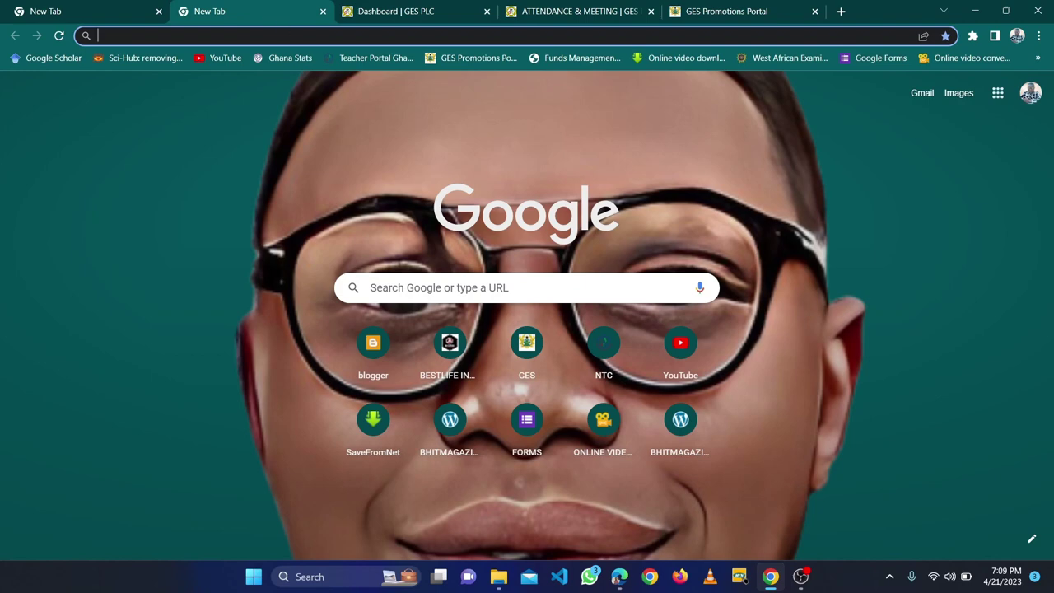
pyautogui.hotkey('ctrl', 'l')
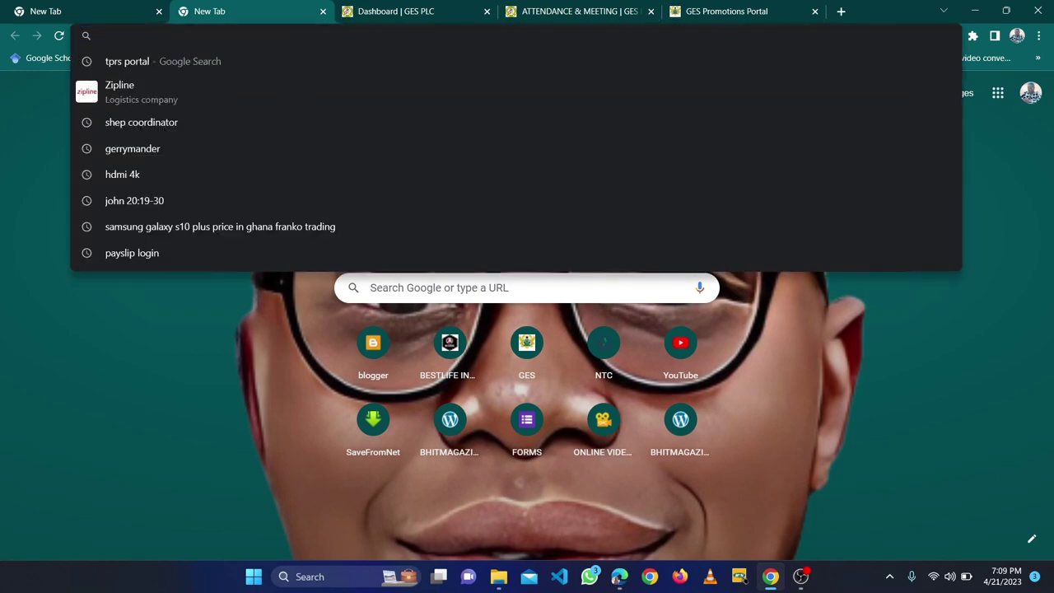
pyautogui.write('plc')
pyautogui.press('Return')
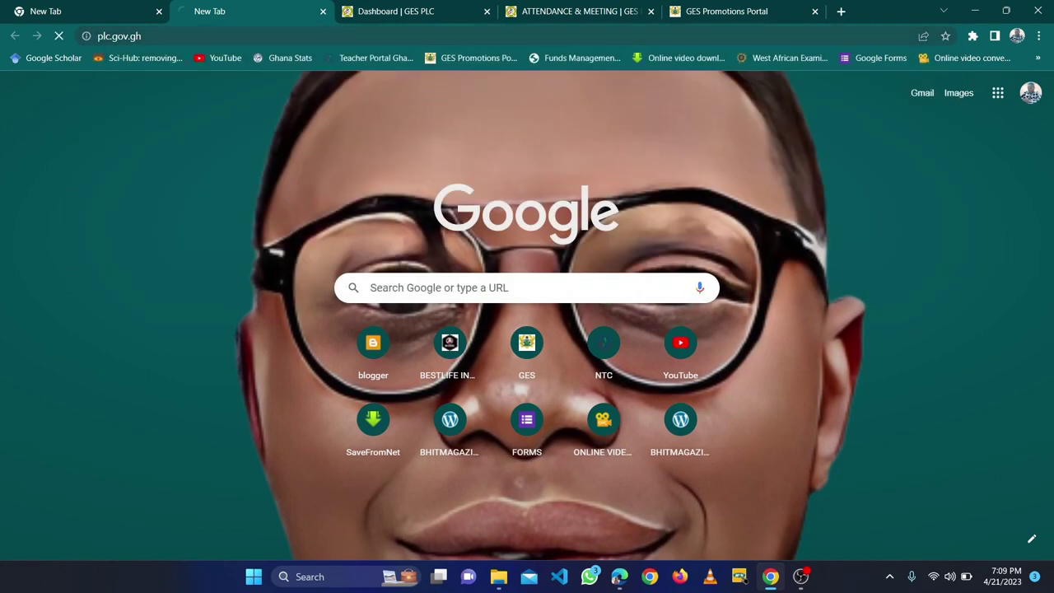
pyautogui.click(414, 14)
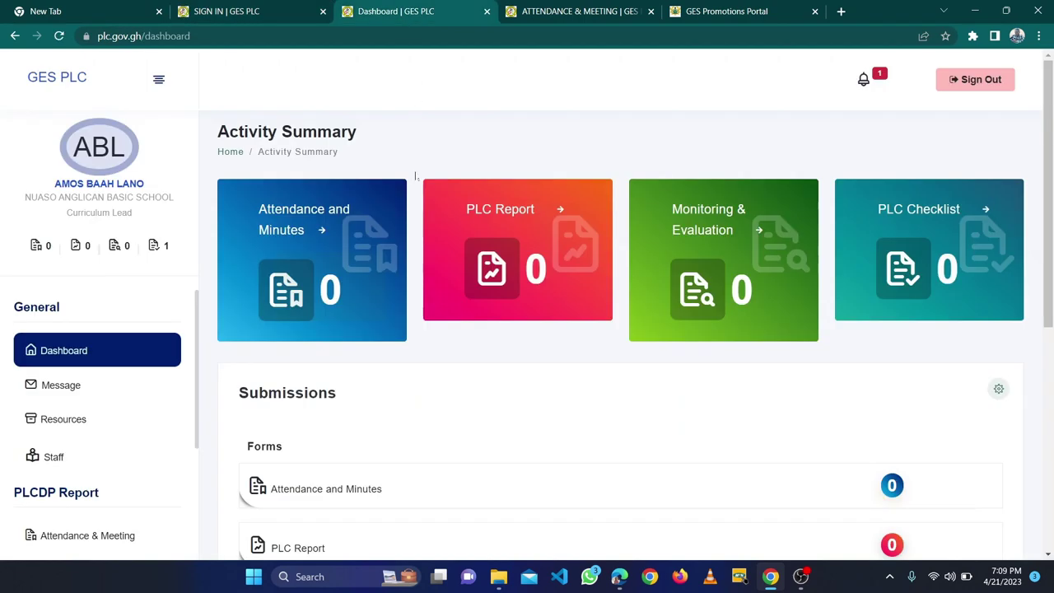
pyautogui.click(277, 16)
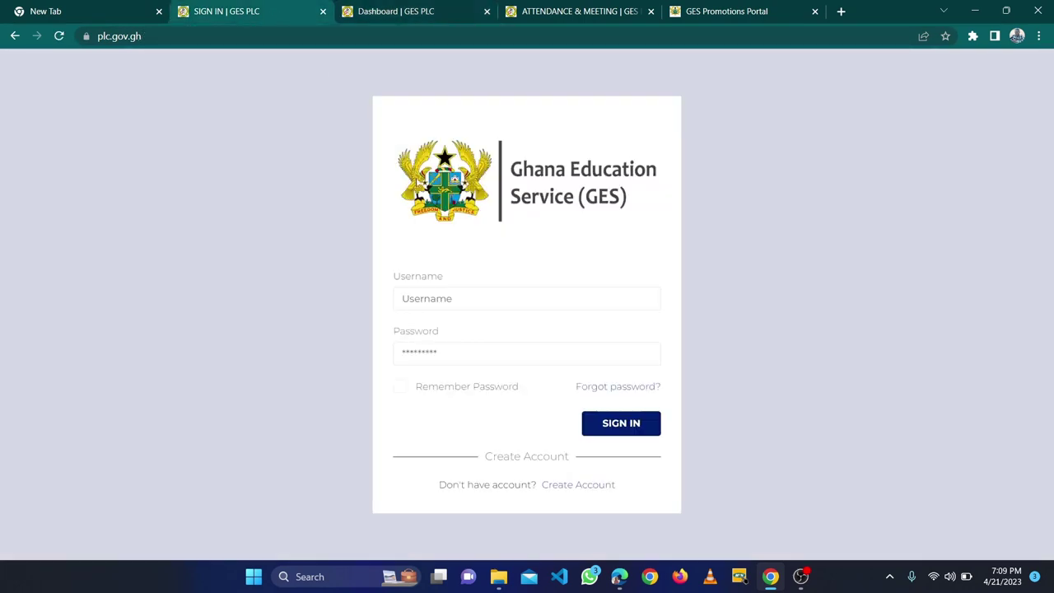
pyautogui.click(408, 11)
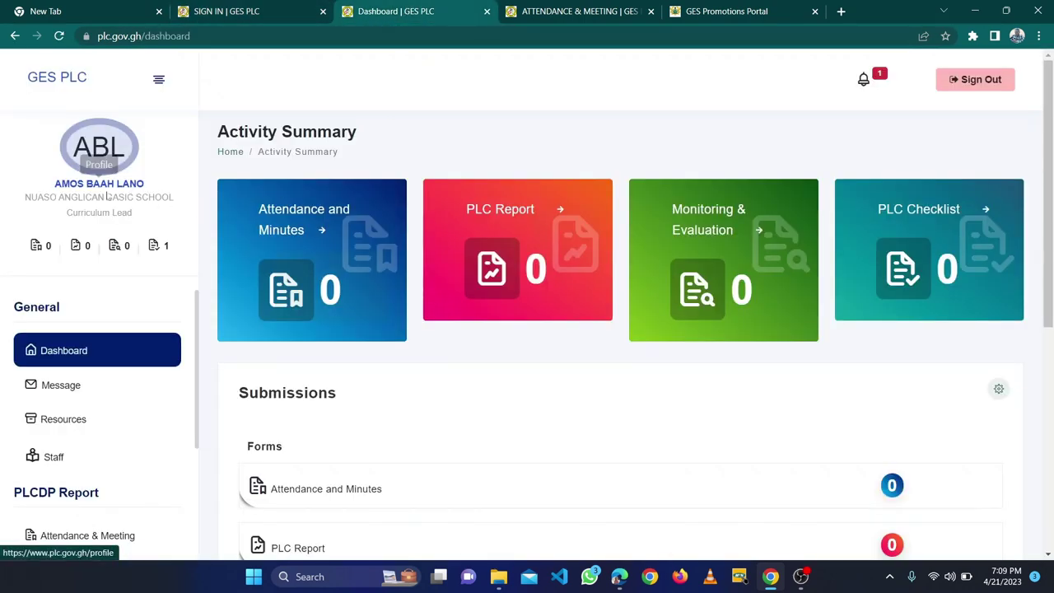
pyautogui.click(98, 186)
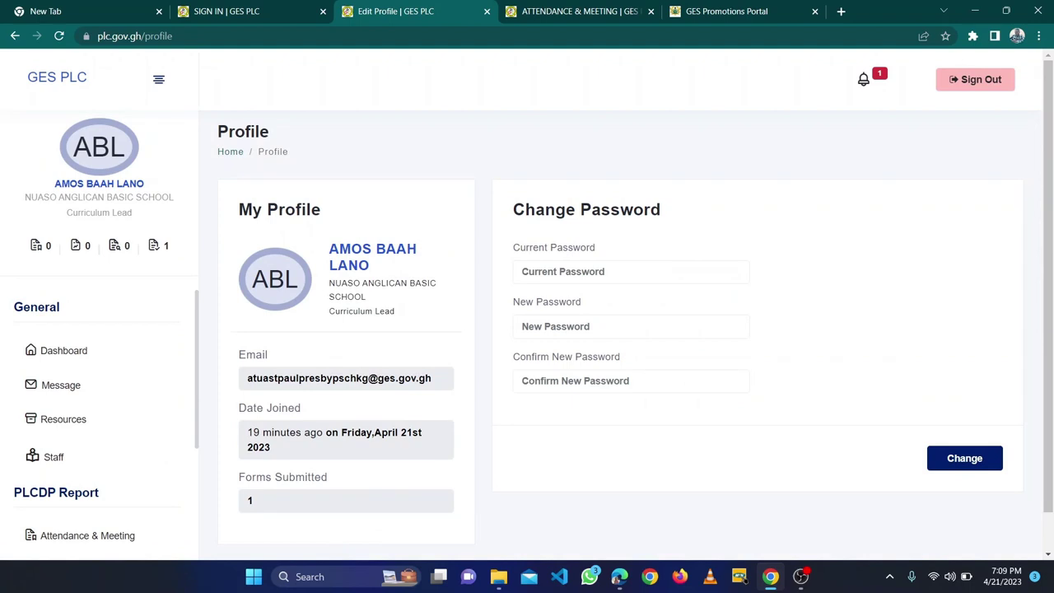
pyautogui.moveTo(368, 379); pyautogui.dragTo(223, 372)
pyautogui.hotkey('ctrl', 'c')
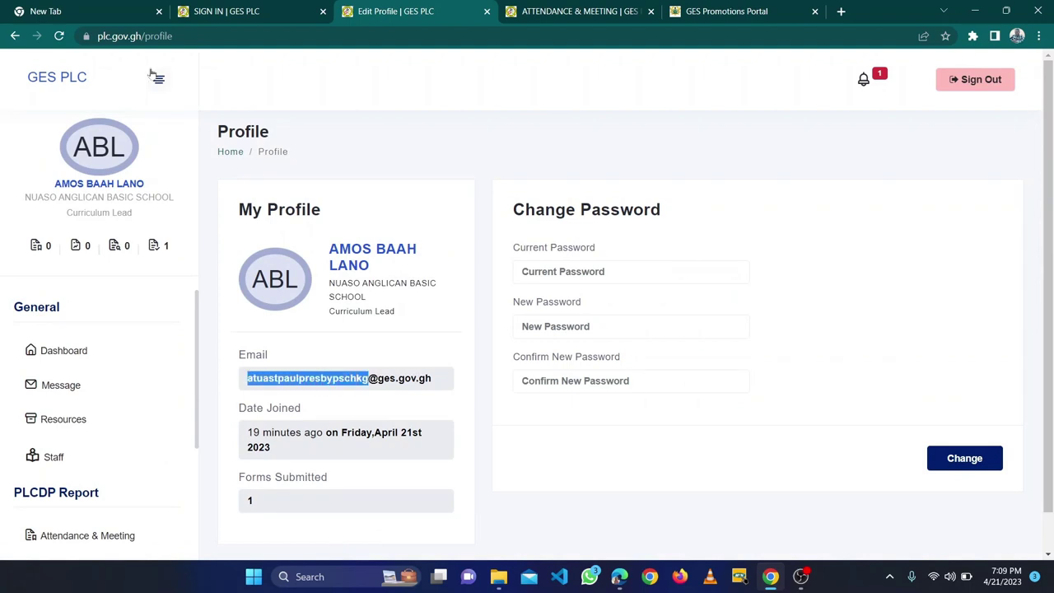
pyautogui.click(259, 11)
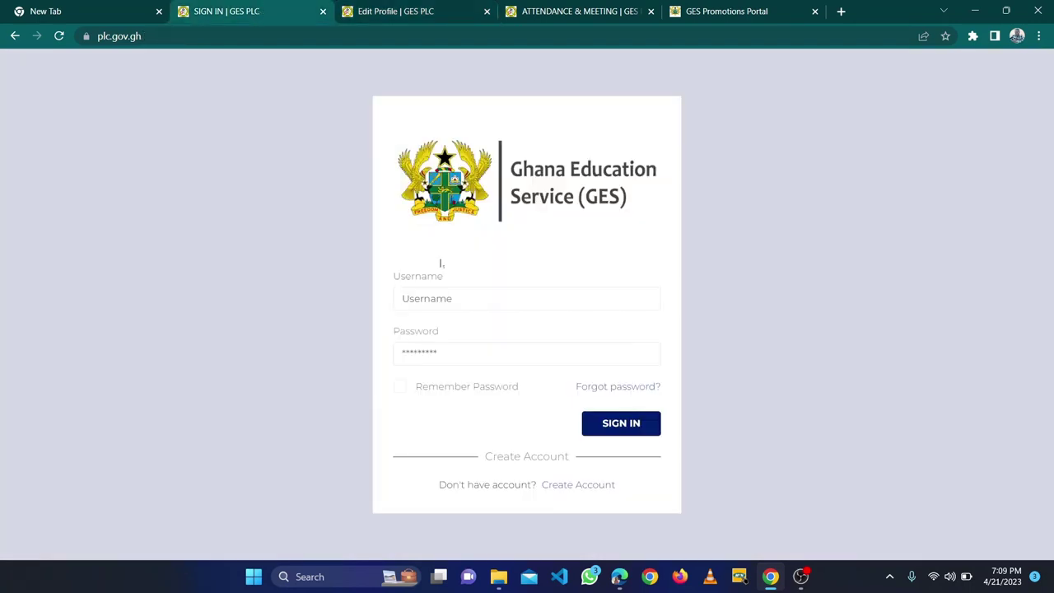
# Paste the copied username with _head appended and begin entering the password
pyautogui.click(402, 298)
pyautogui.hotkey('ctrl', 'v')
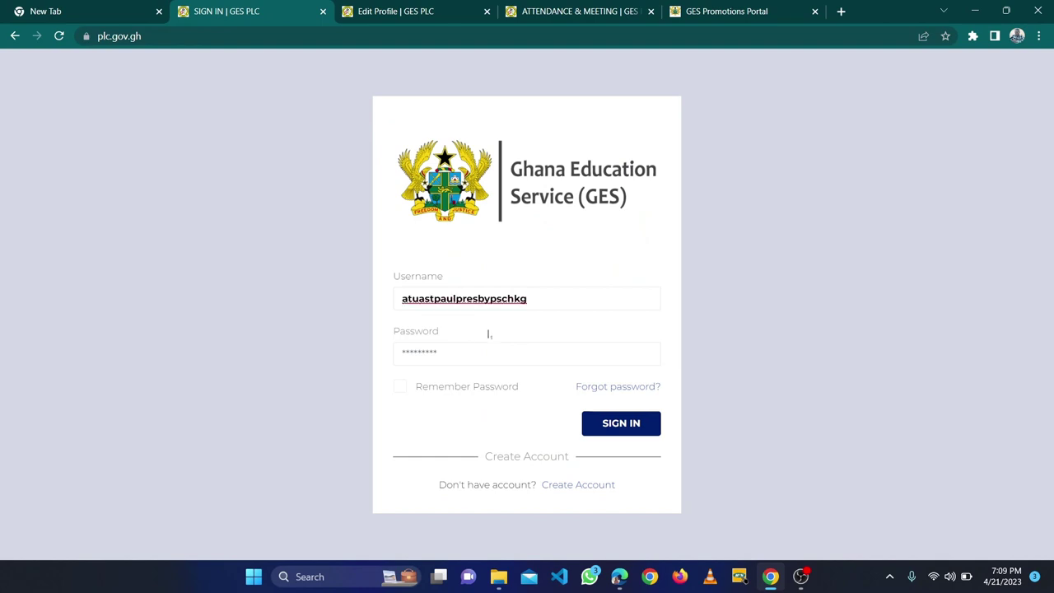
pyautogui.write('_')
pyautogui.write('head')
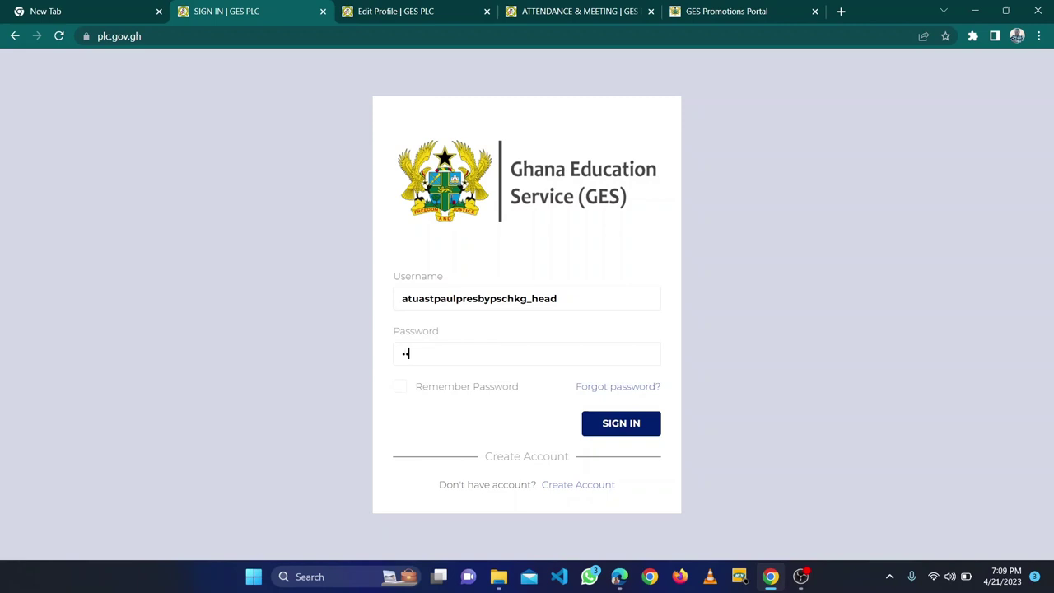
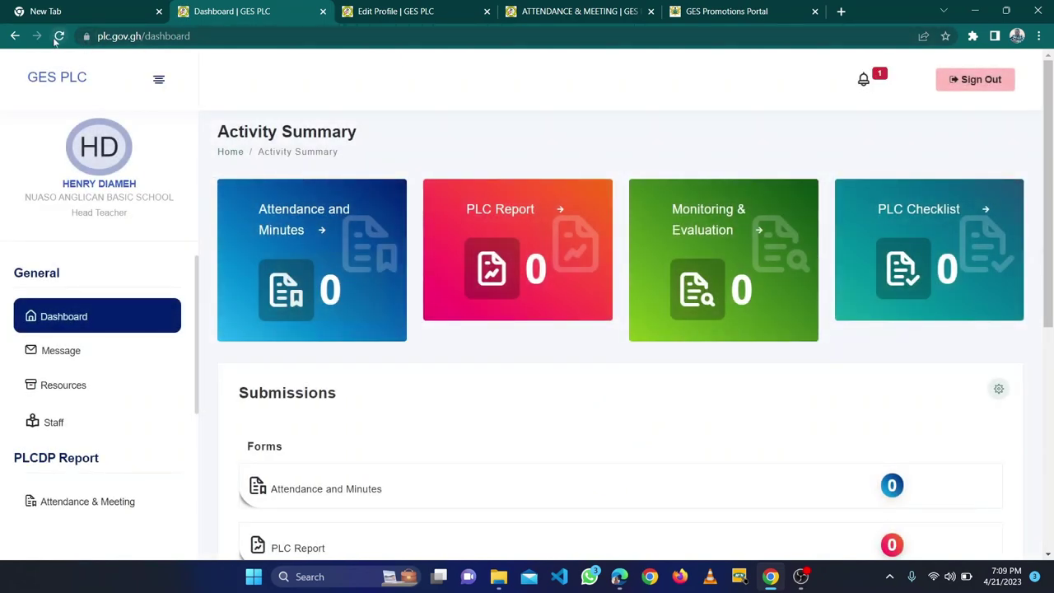
# Reload the Head Teacher's dashboard and look over it for the week 3 checklist entry
pyautogui.click(57, 37)
pyautogui.scroll(-4, 485, 278)
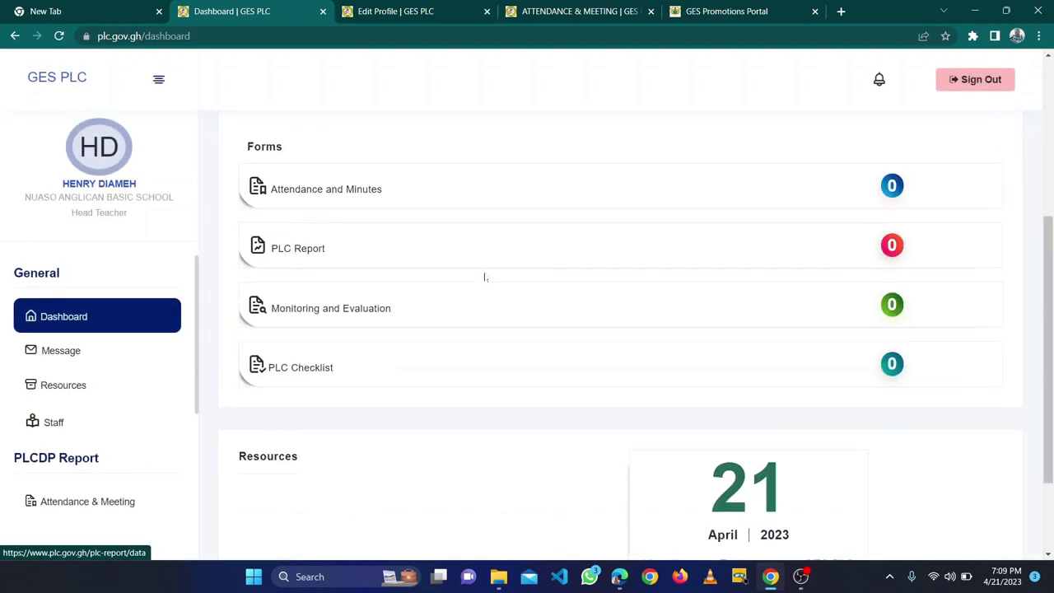
pyautogui.scroll(5, 485, 278)
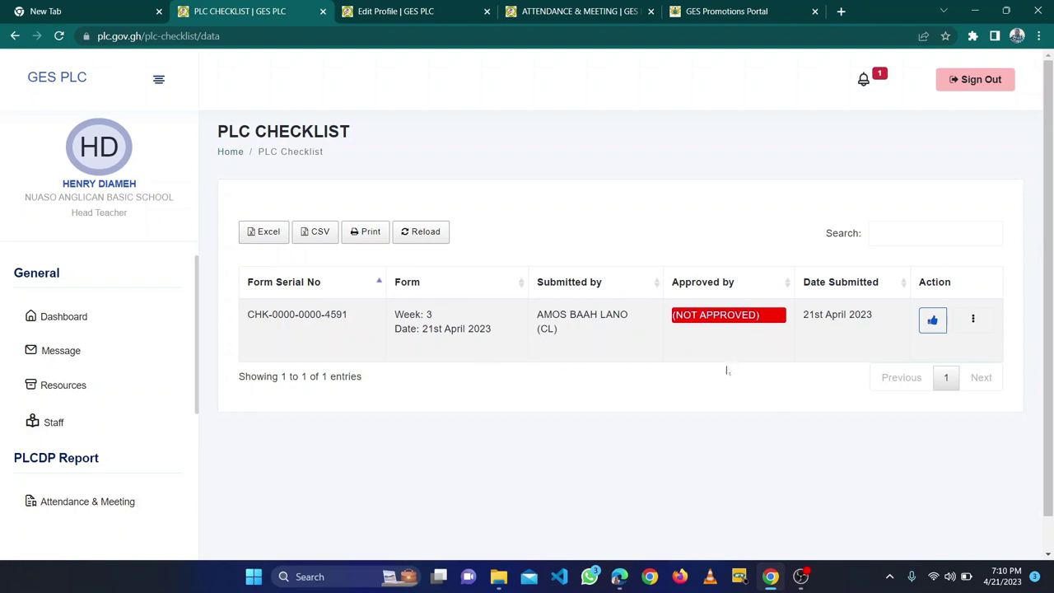
pyautogui.click(933, 325)
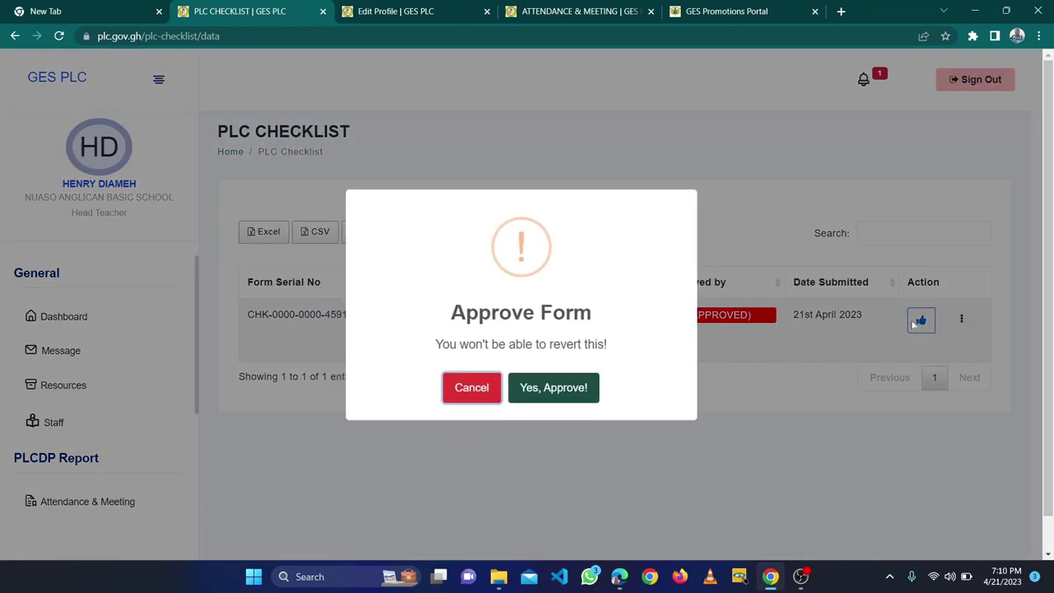
pyautogui.click(556, 390)
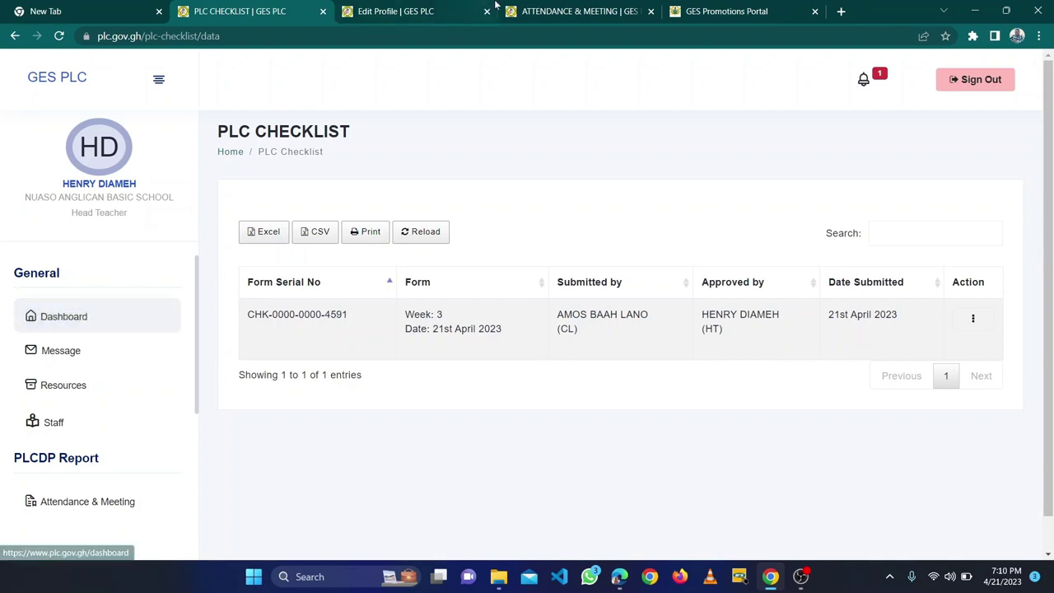
# In the Attendance & Meeting tab, return to the dashboard and open the PLC Checklist records
pyautogui.click(576, 10)
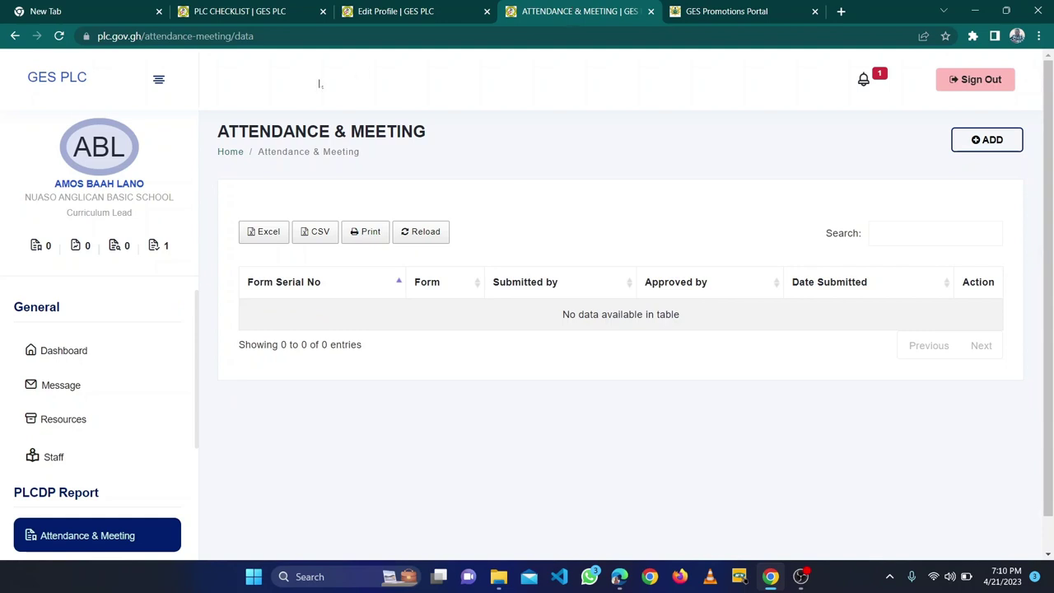
pyautogui.click(13, 37)
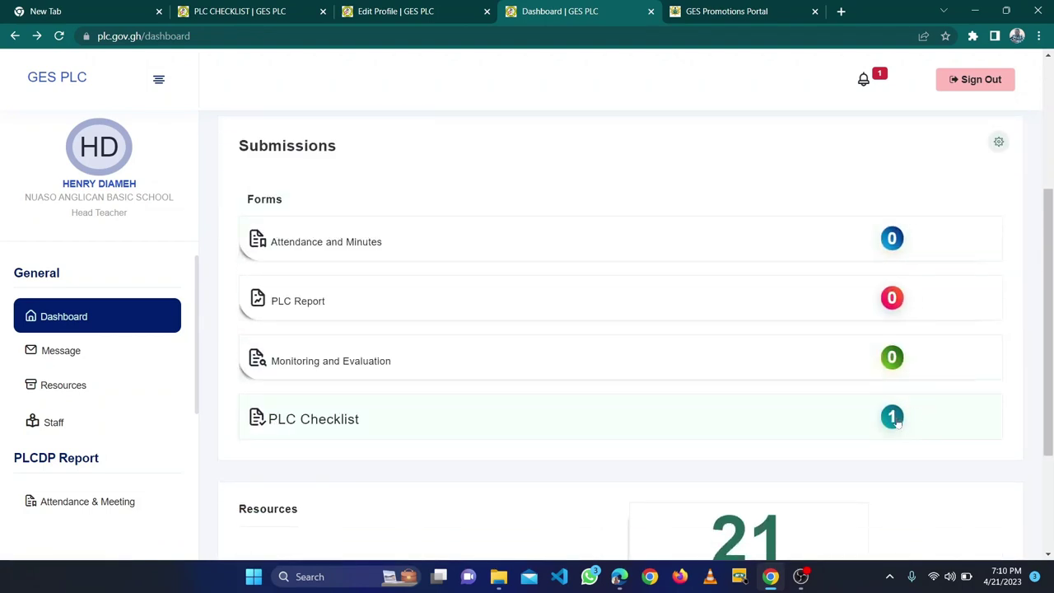
pyautogui.click(788, 415)
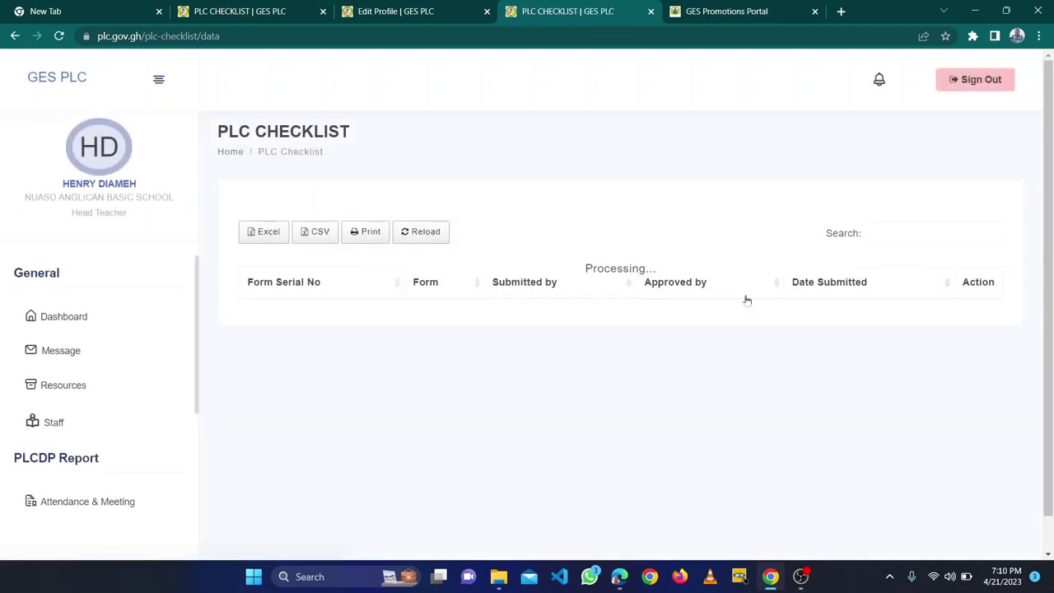